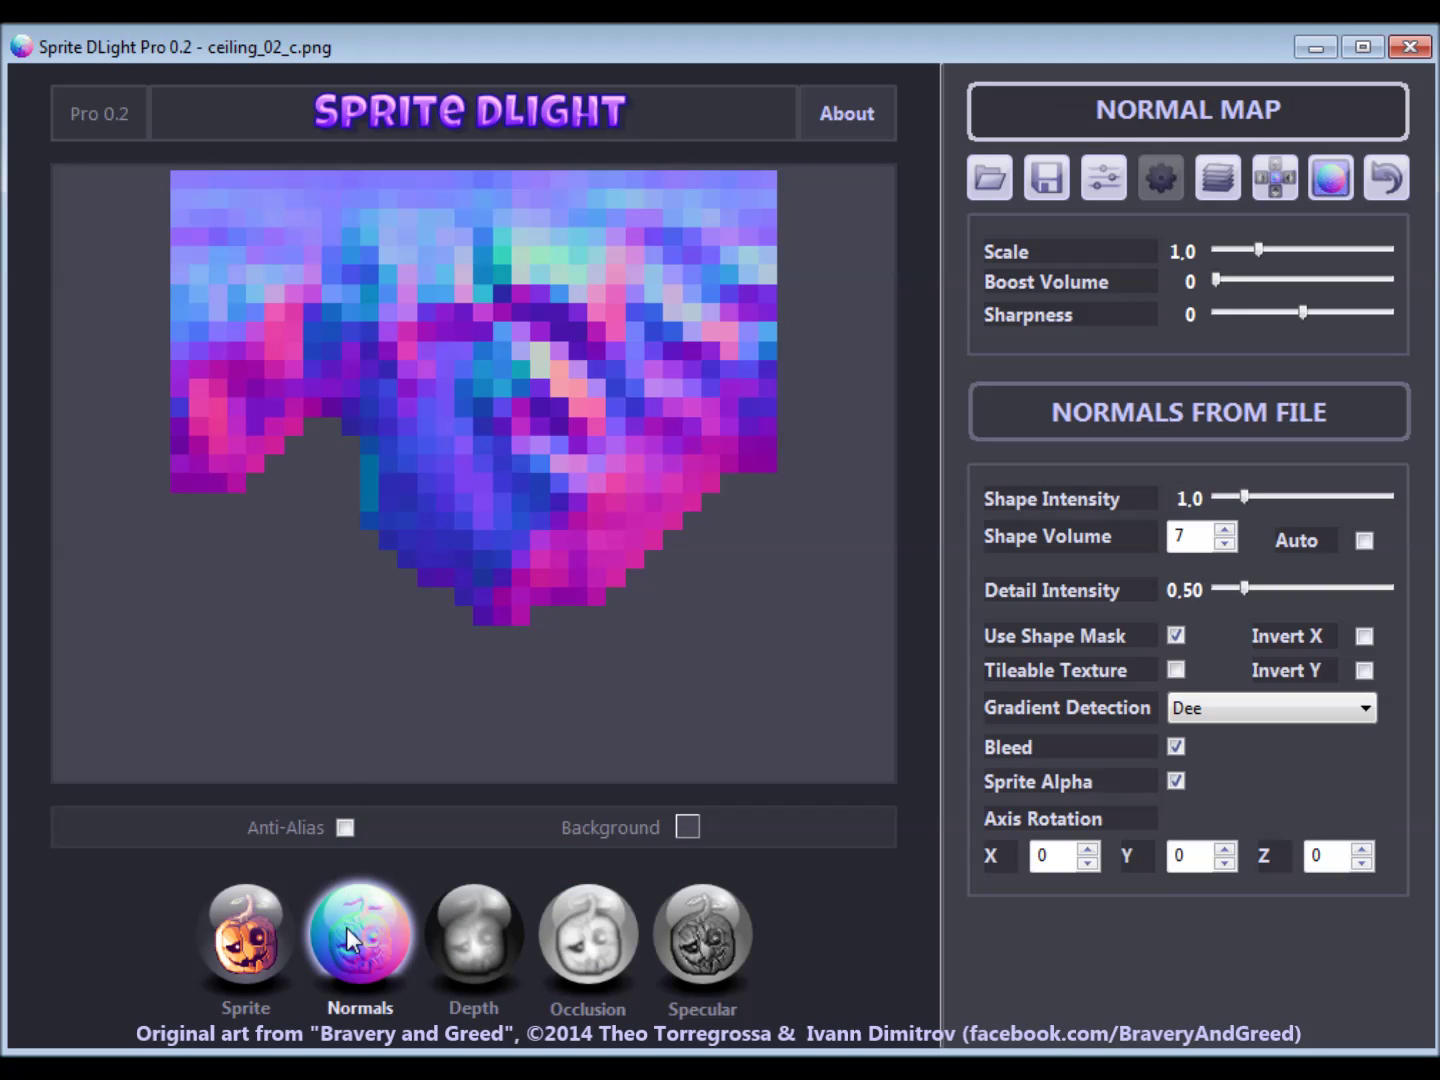
# - Compare the rogue sprite's colour view and its normal map
pyautogui.click(269, 930)
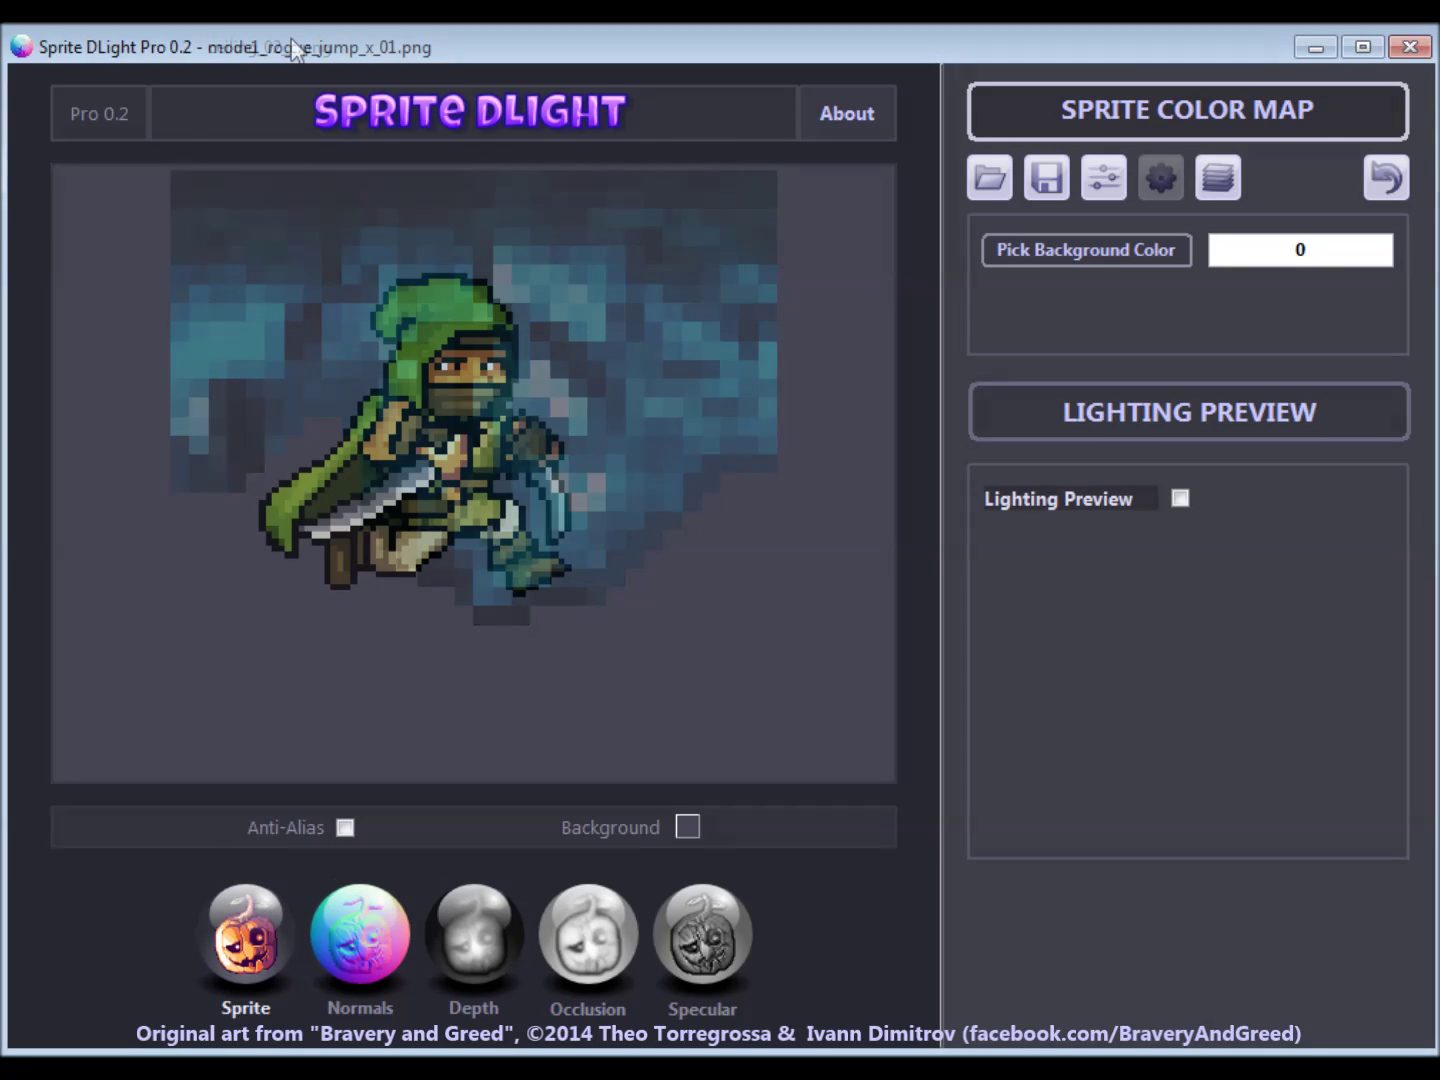
pyautogui.click(381, 968)
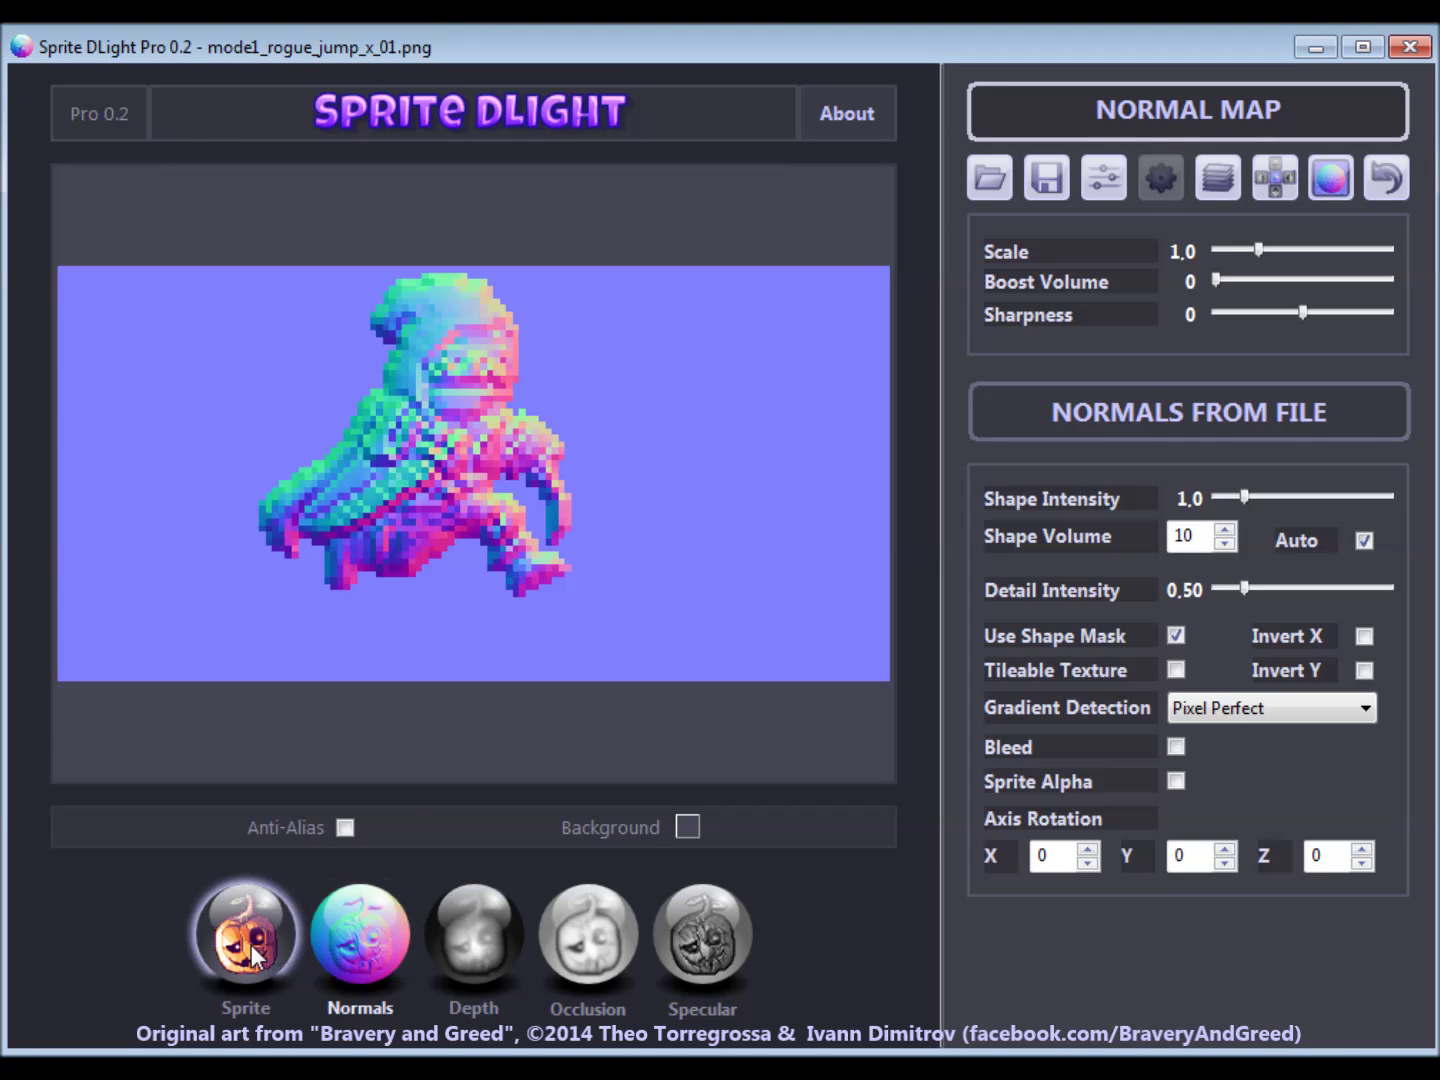
pyautogui.click(256, 955)
# - Enable Lighting Preview and display the wall_r_00_d.png tile's normal map
pyautogui.click(1182, 499)
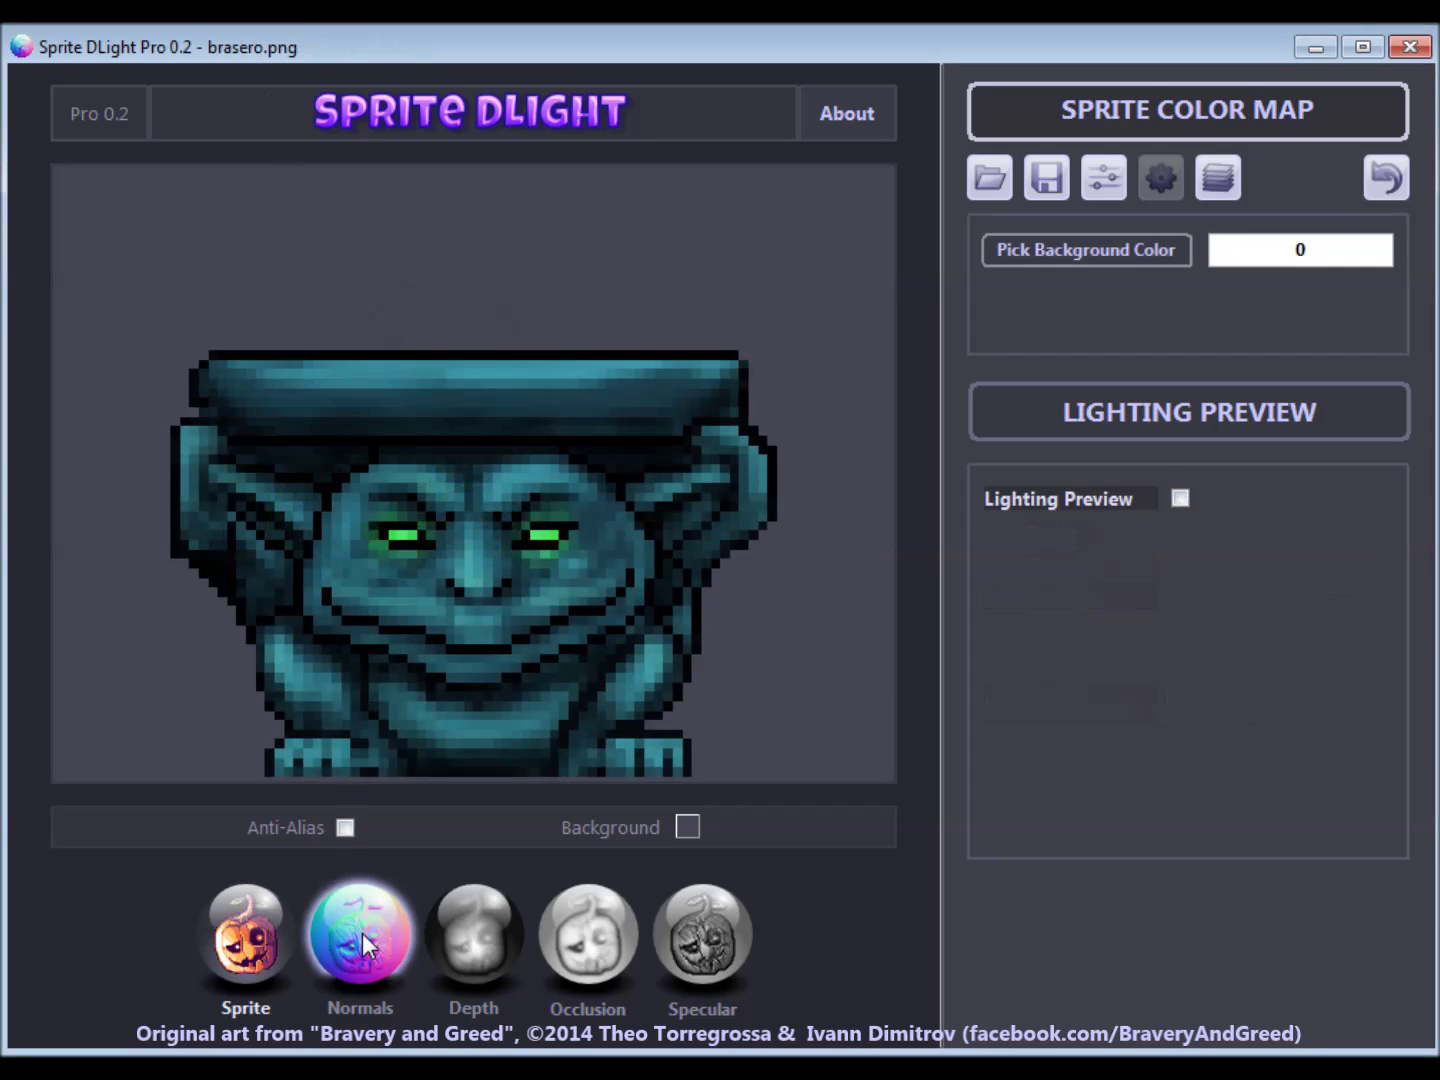
pyautogui.click(362, 933)
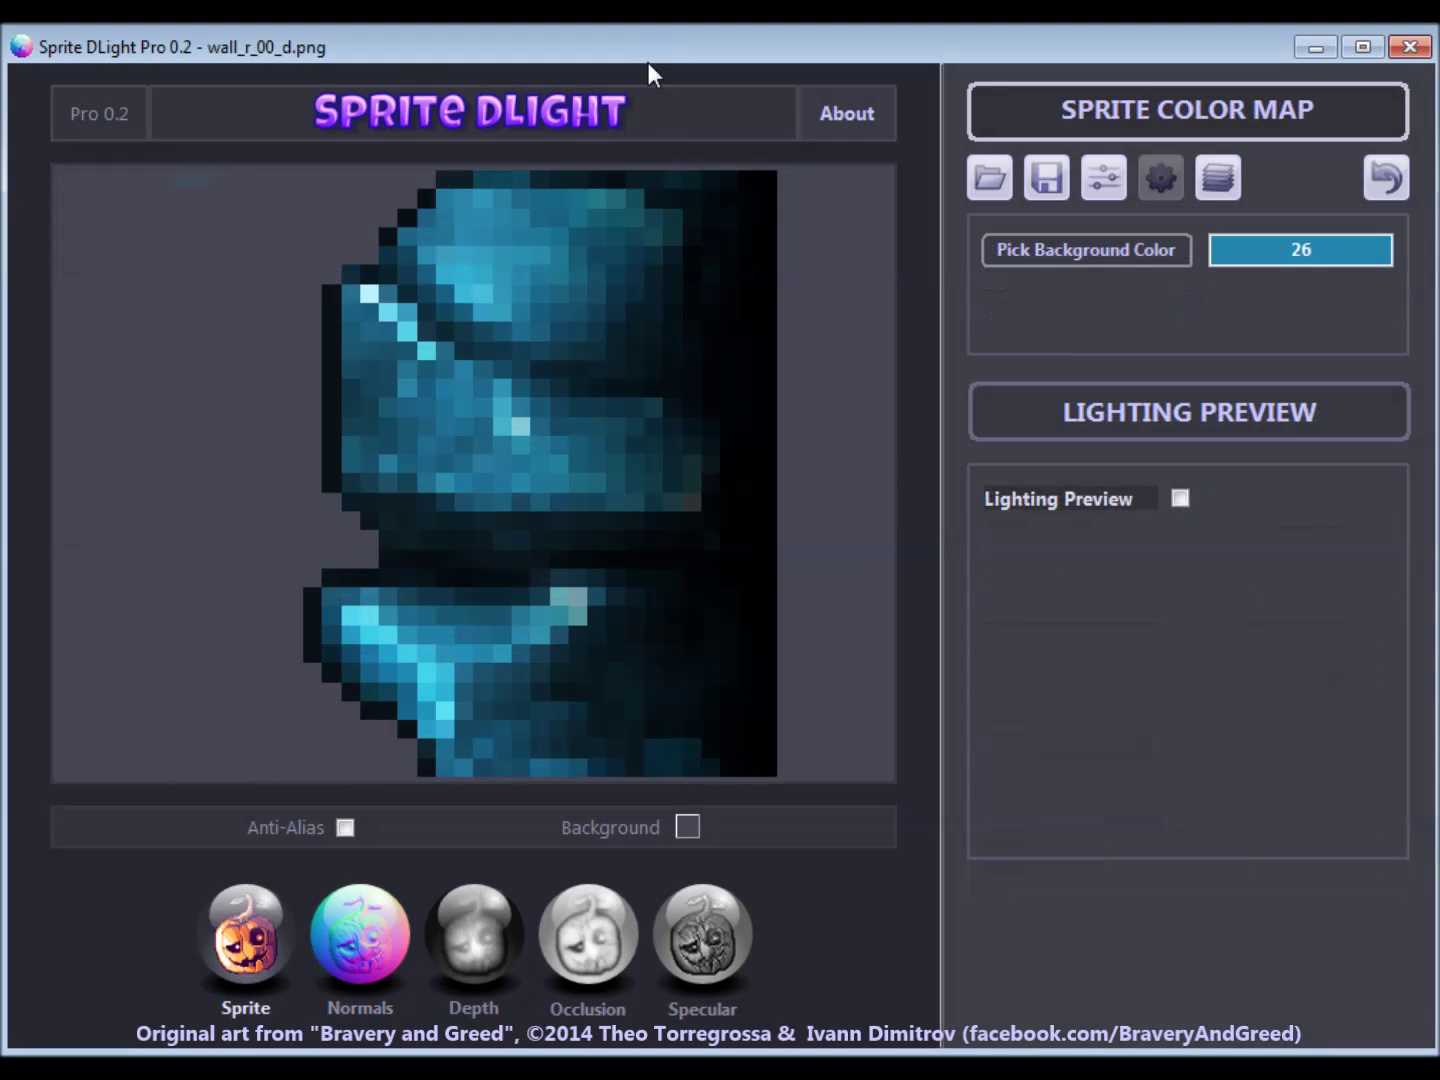
pyautogui.click(378, 912)
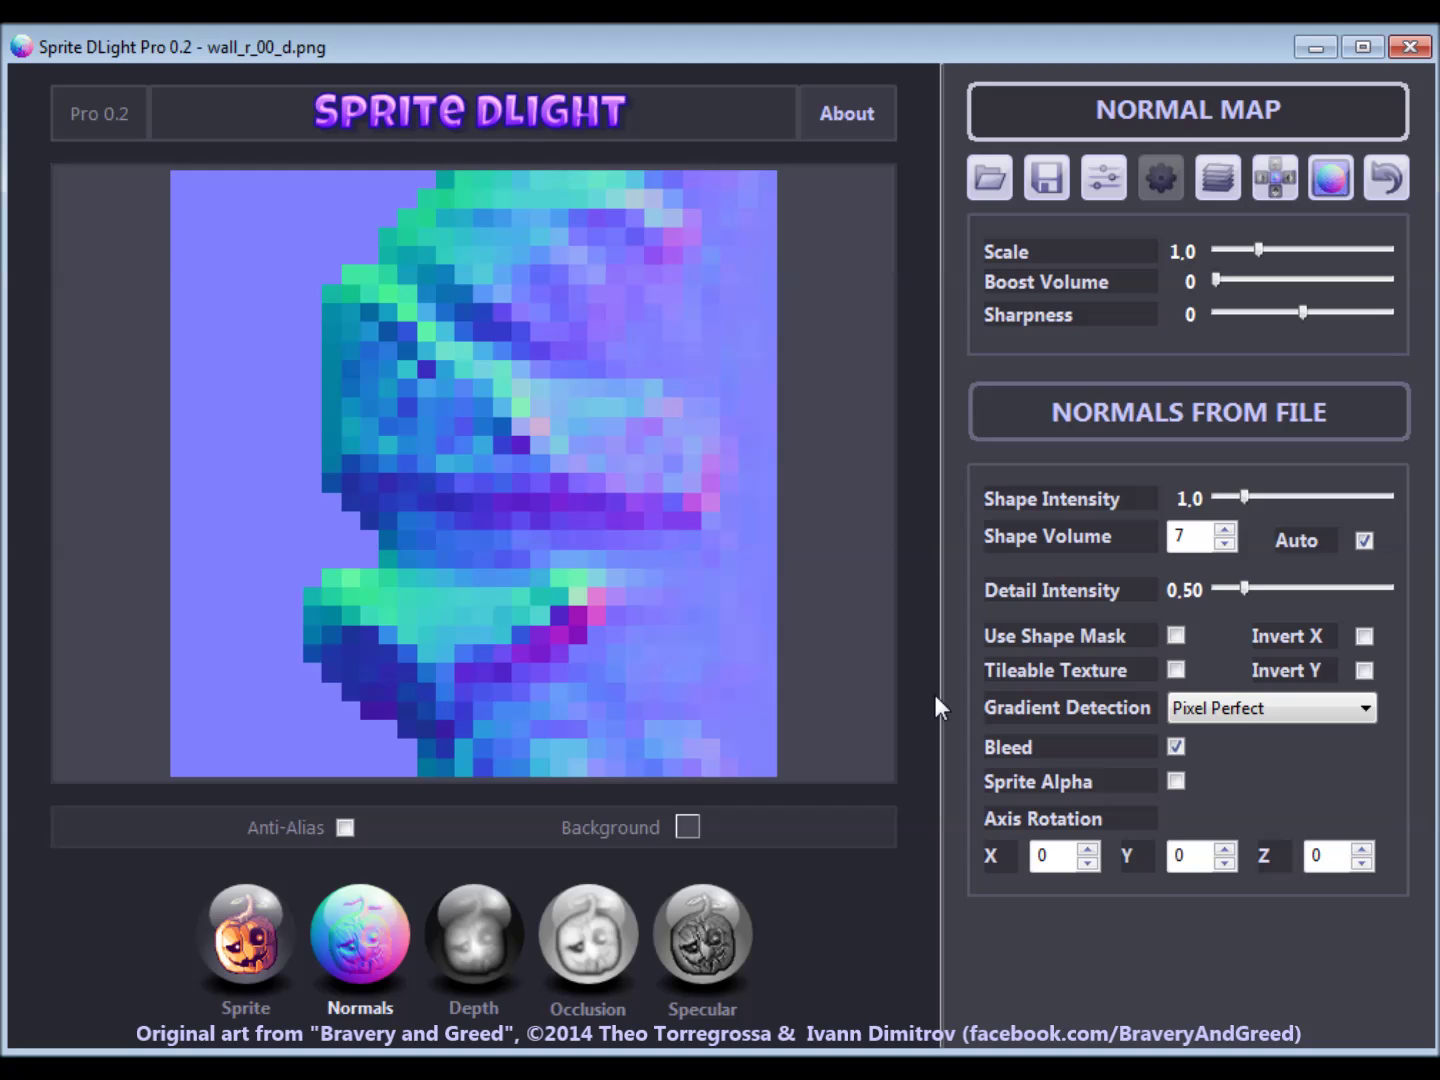
# - Test Scale 2,4, boost and sharpness, then reset the wall normal map to defaults and re-enable Bleed
pyautogui.moveTo(1258, 250); pyautogui.dragTo(1213, 283)
pyautogui.click(1301, 283)
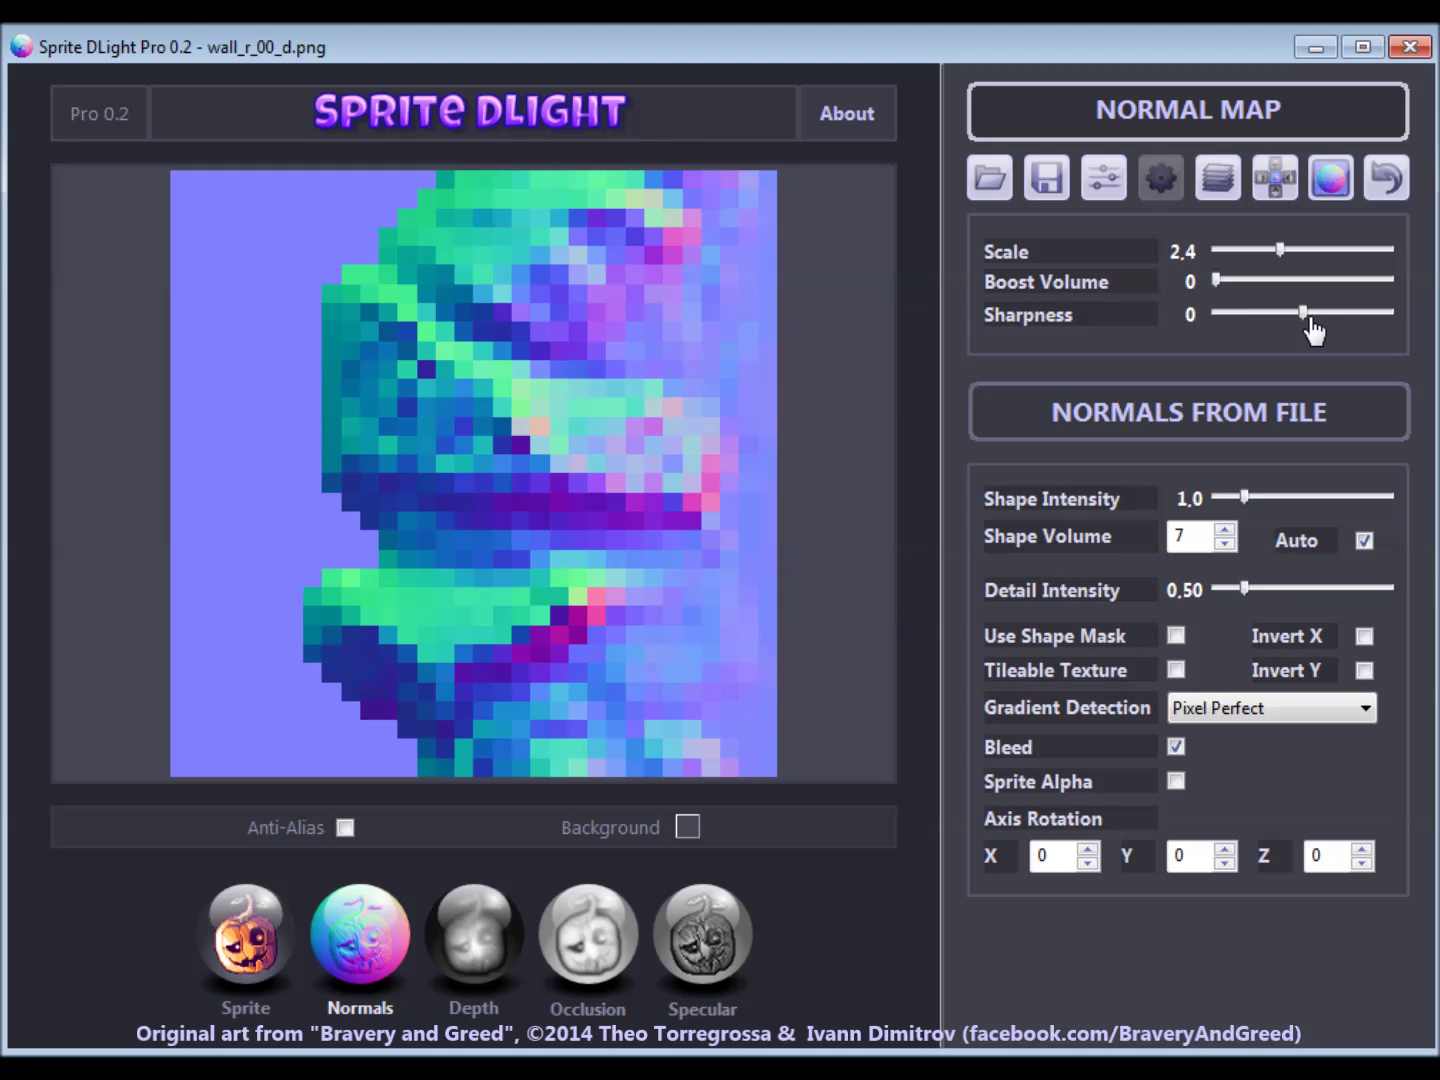
pyautogui.moveTo(1303, 311)
pyautogui.mouseDown()
pyautogui.moveTo(1364, 321)
pyautogui.moveTo(1312, 319)
pyautogui.mouseUp()
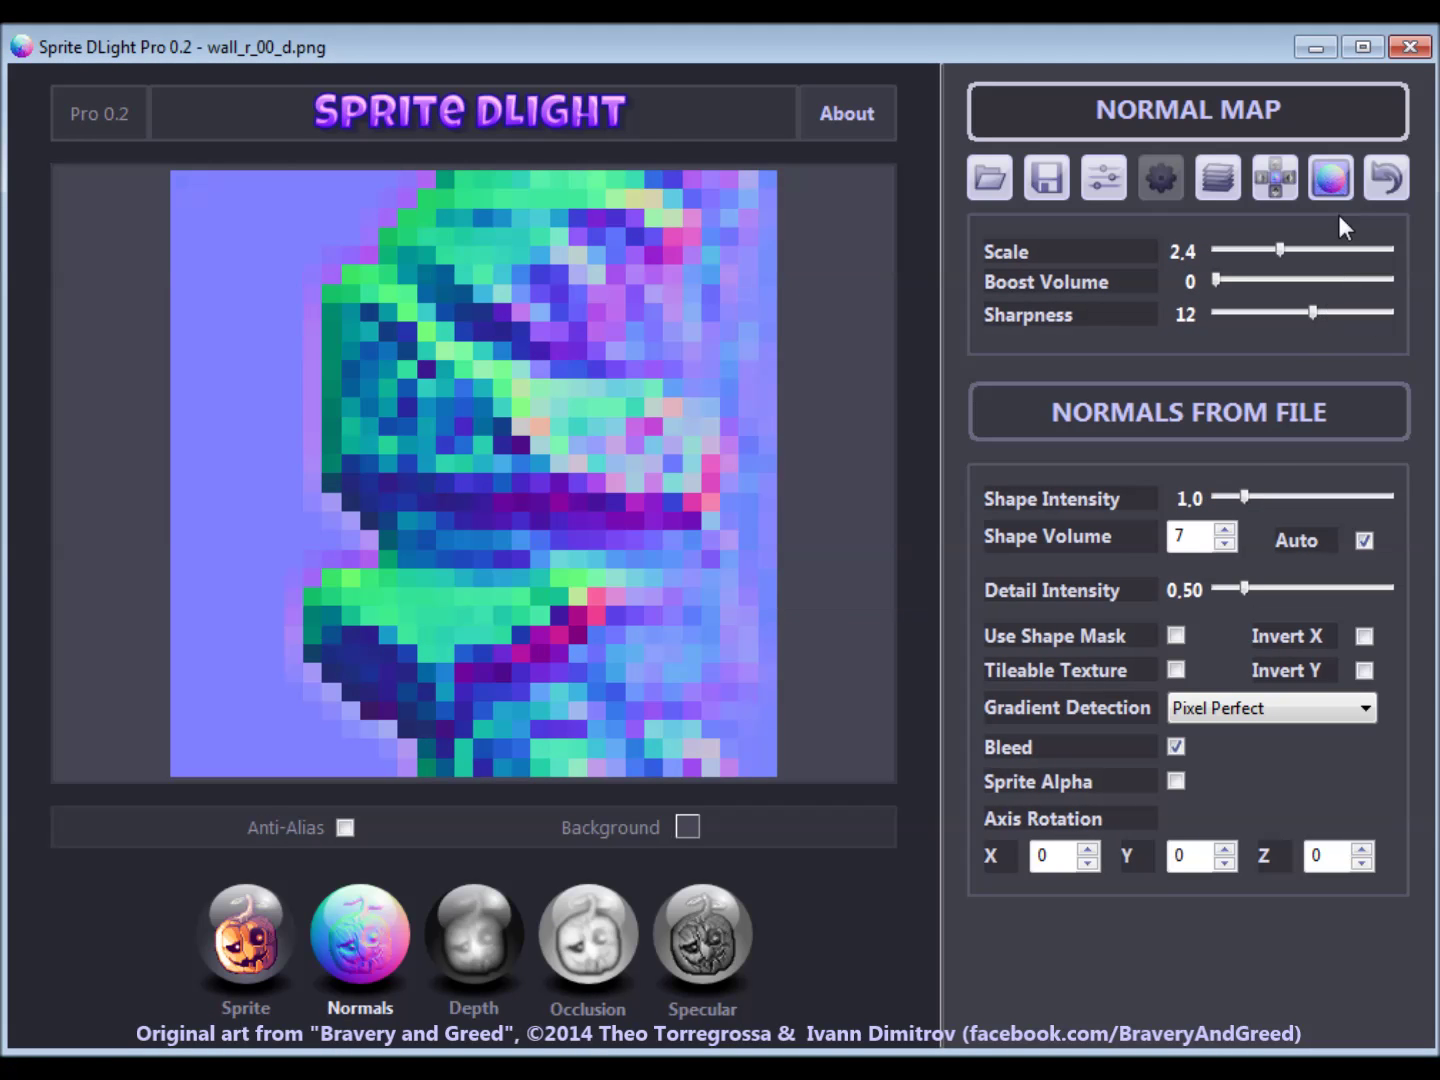
pyautogui.click(1380, 177)
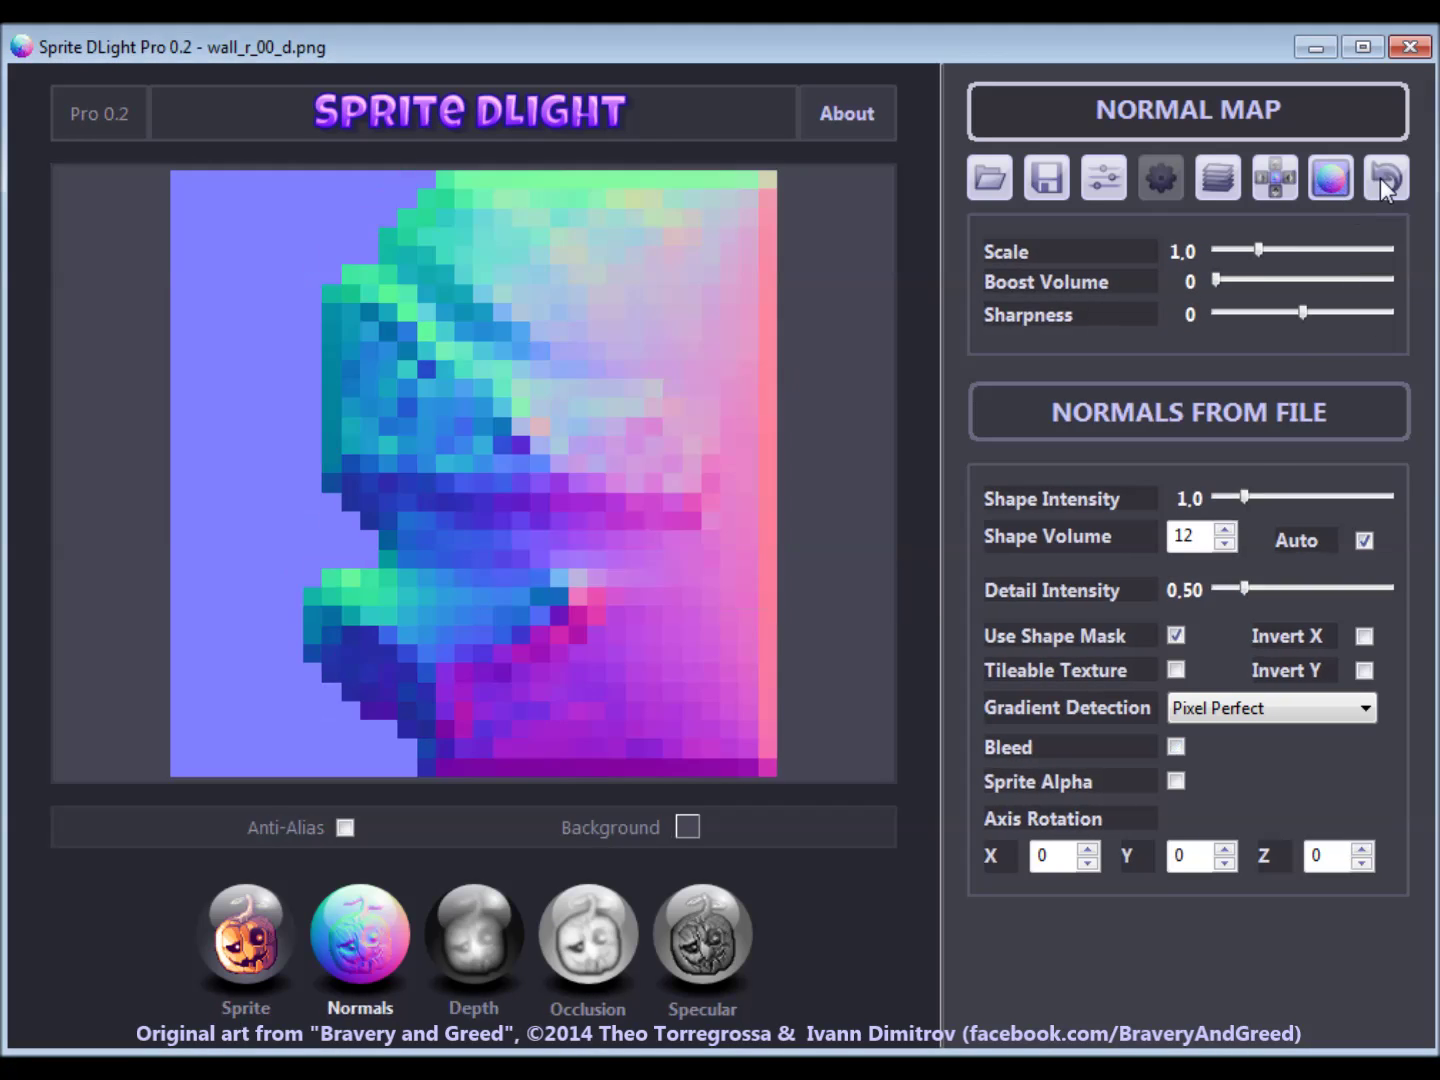
pyautogui.click(1176, 745)
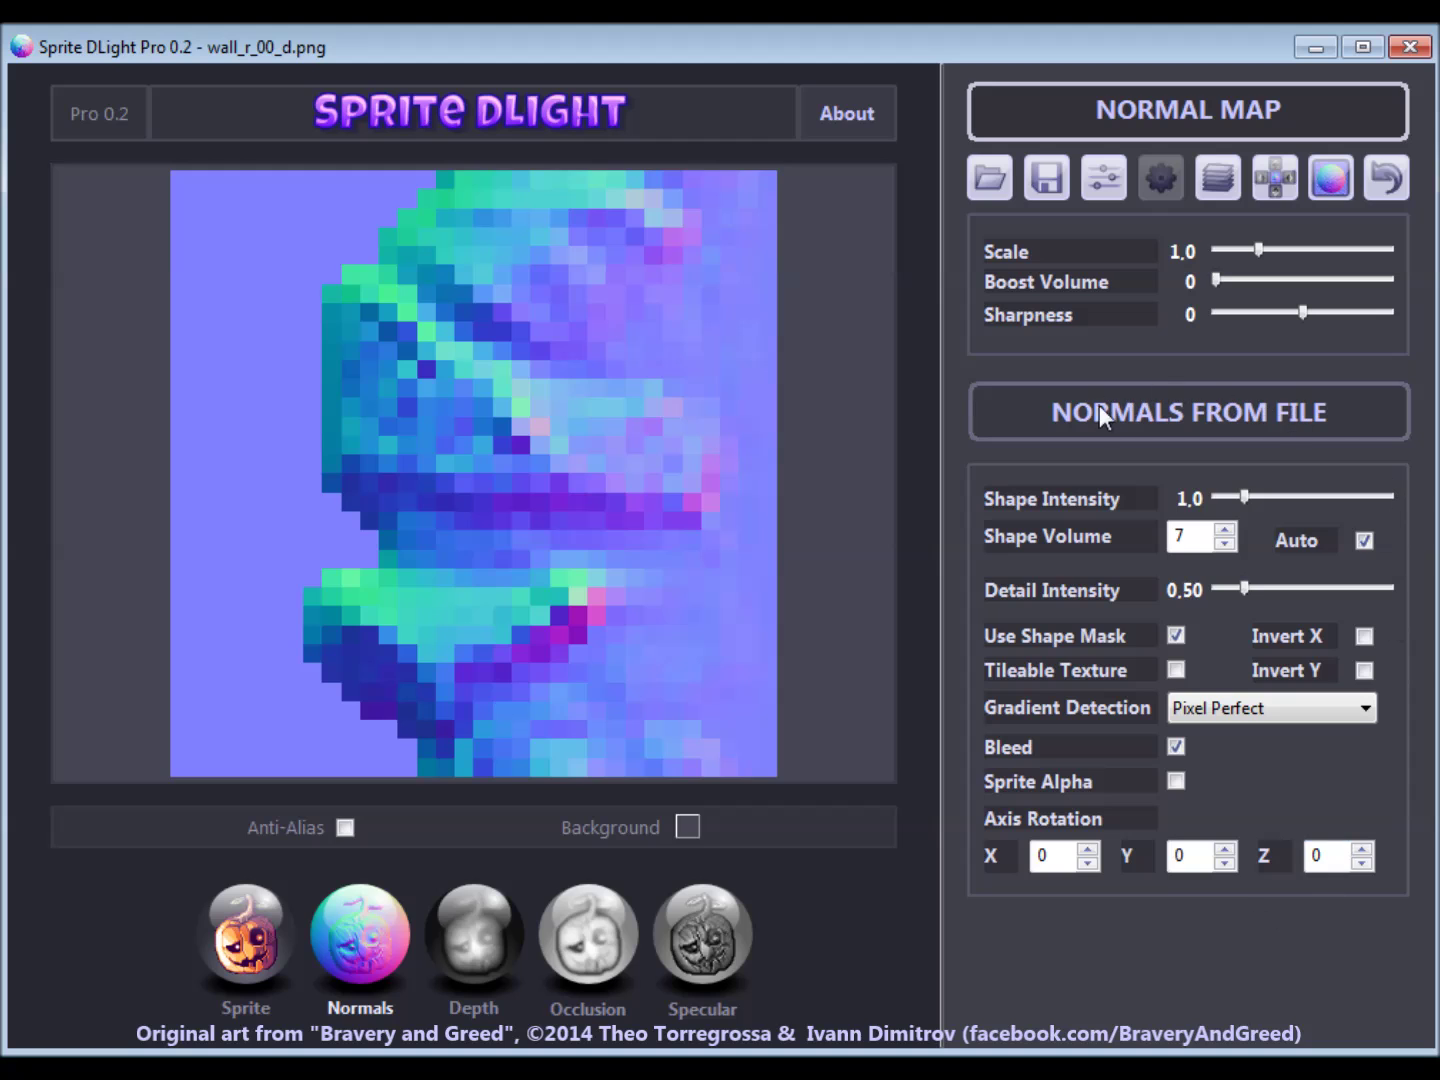
pyautogui.moveTo(1244, 497)
pyautogui.mouseDown()
pyautogui.moveTo(1219, 505)
pyautogui.moveTo(1288, 504)
pyautogui.moveTo(1244, 505)
pyautogui.mouseUp()
pyautogui.moveTo(1244, 590)
pyautogui.mouseDown()
pyautogui.moveTo(1221, 608)
pyautogui.moveTo(1345, 615)
pyautogui.moveTo(1216, 598)
pyautogui.mouseUp()
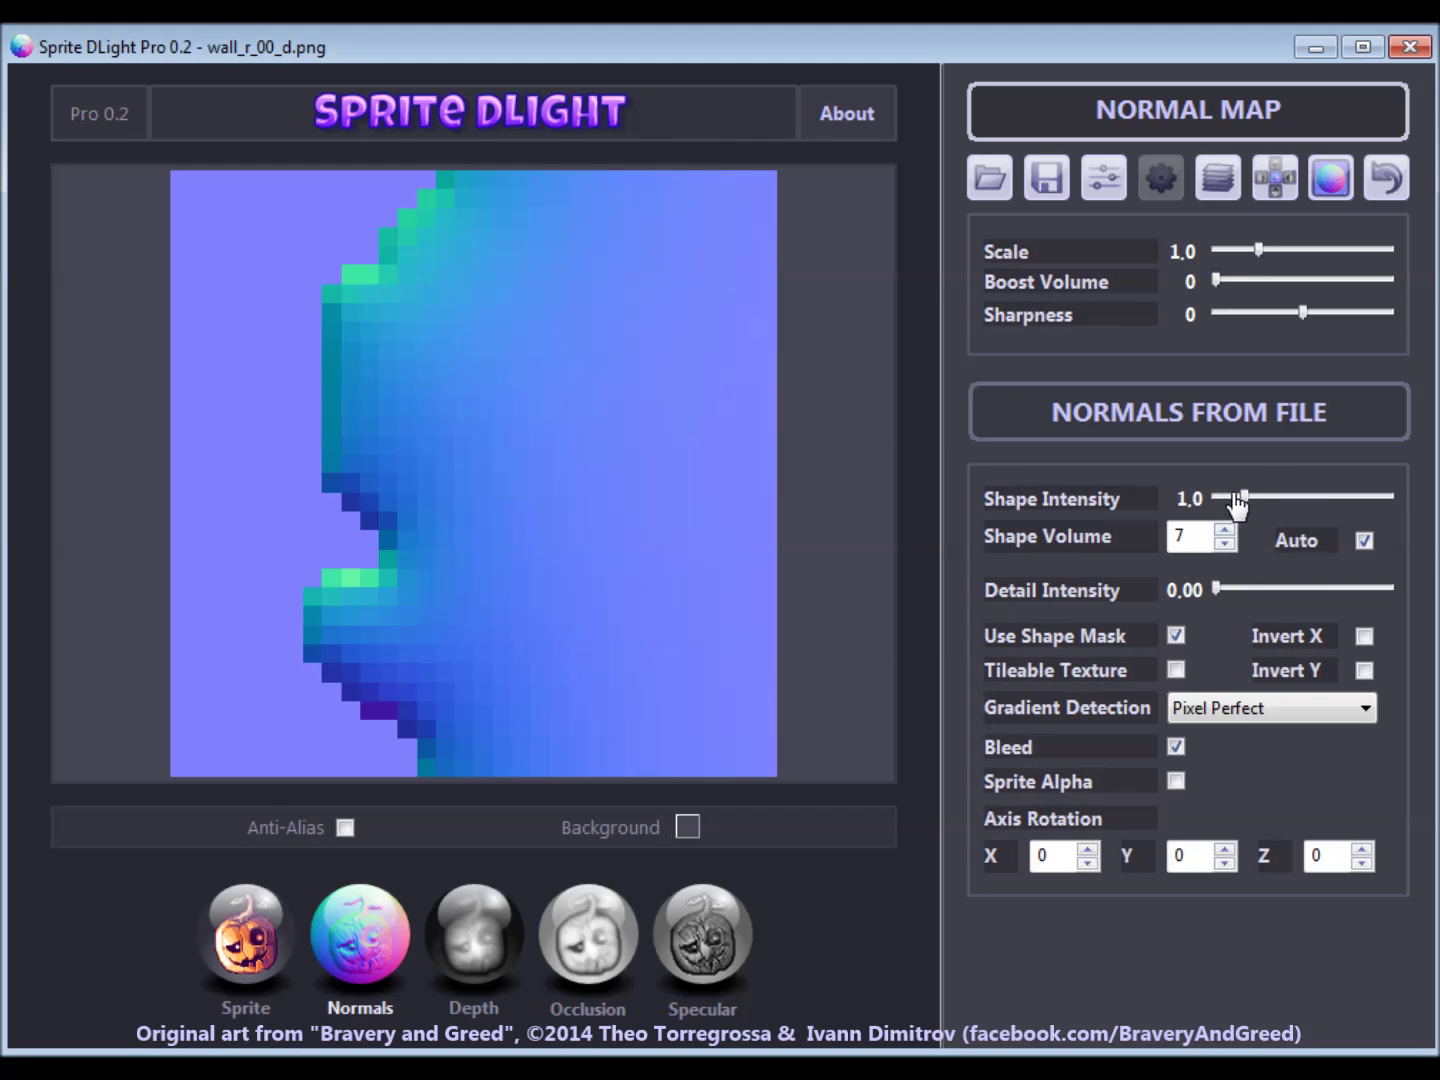
pyautogui.moveTo(1246, 501)
pyautogui.mouseDown()
pyautogui.moveTo(1232, 514)
pyautogui.moveTo(1398, 522)
pyautogui.moveTo(1385, 508)
pyautogui.moveTo(1237, 514)
pyautogui.mouseUp()
pyautogui.doubleClick(1196, 530)
pyautogui.write('2')
pyautogui.press('Return')
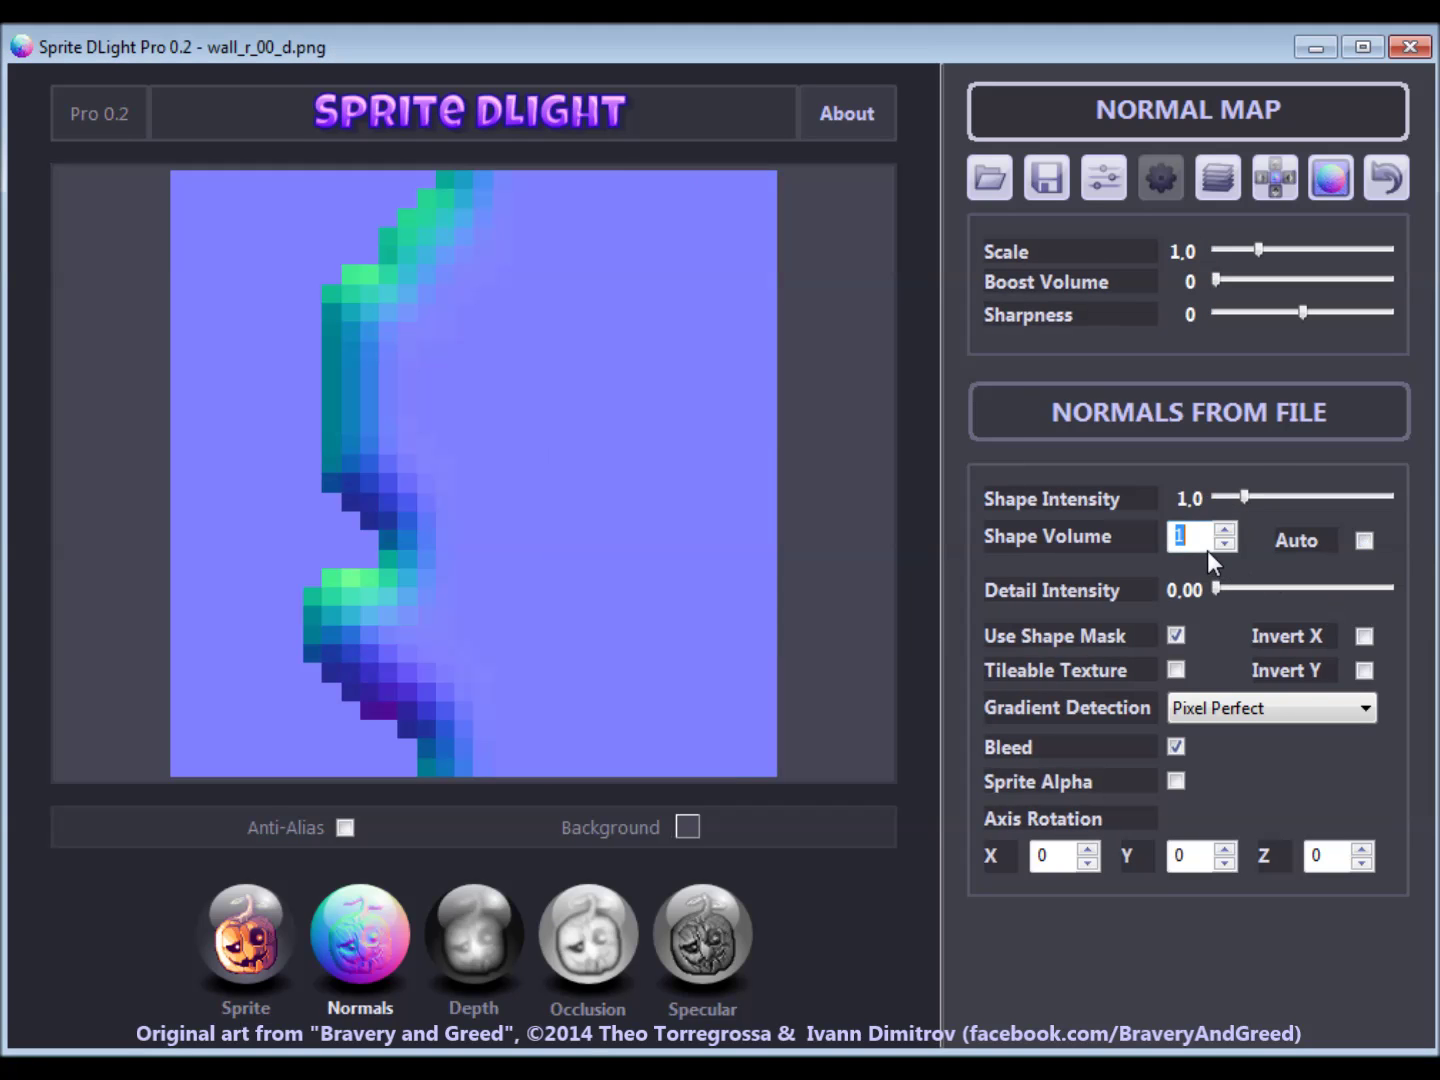
pyautogui.scroll(2, 1207, 548)
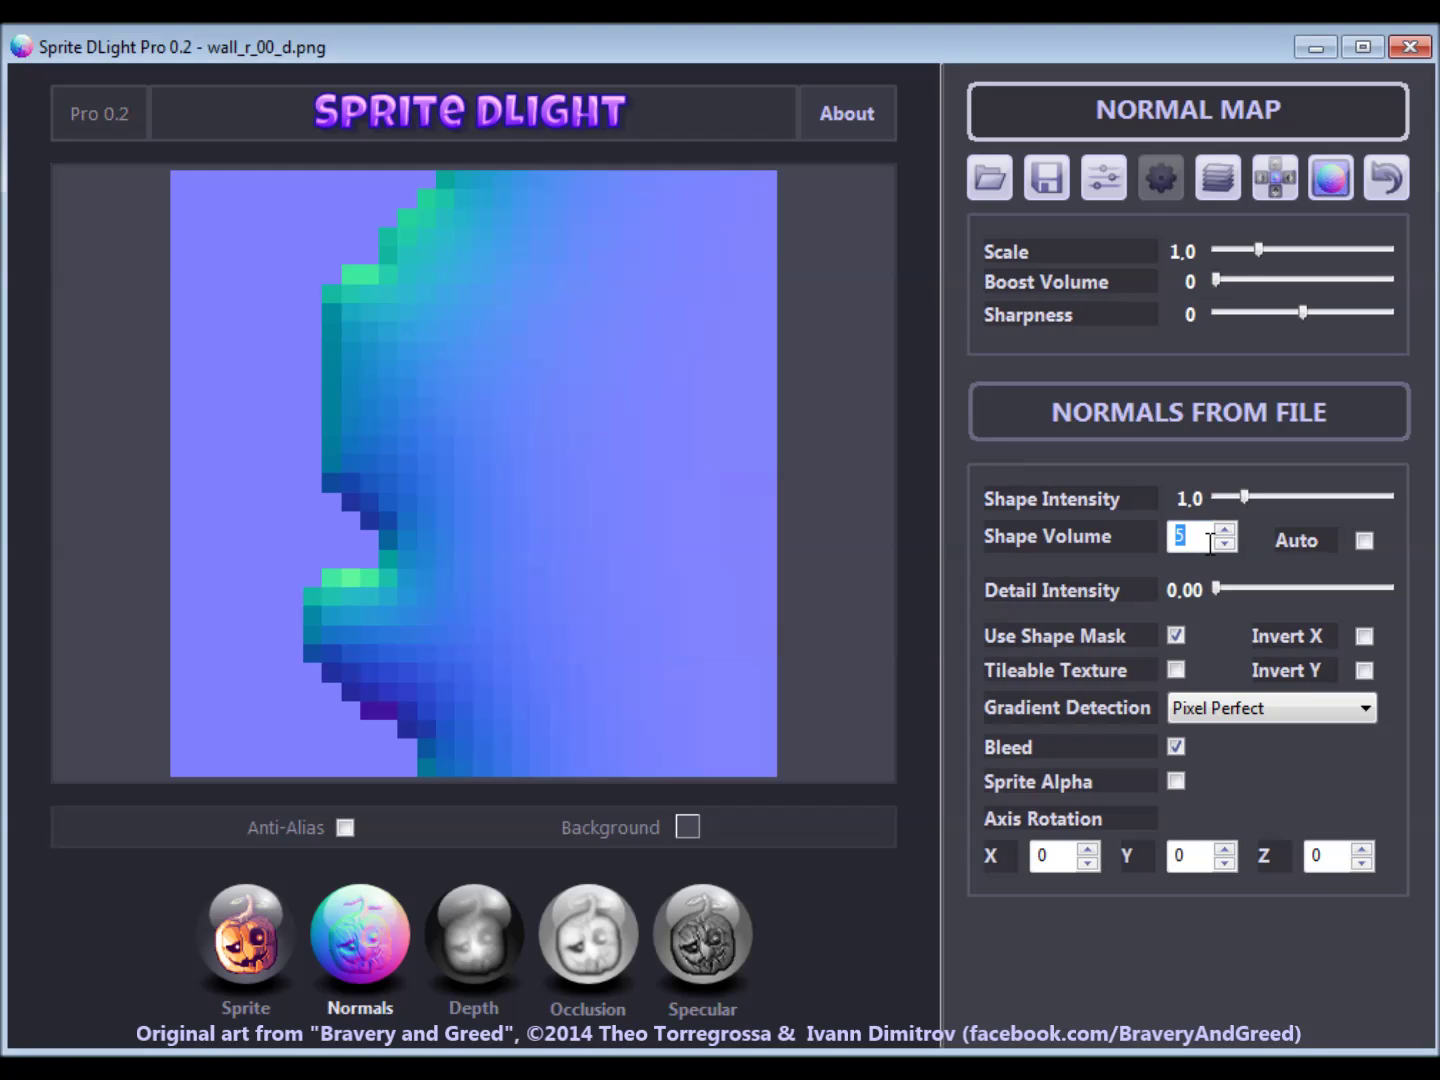
pyautogui.scroll(3, 1210, 543)
pyautogui.scroll(2, 1211, 544)
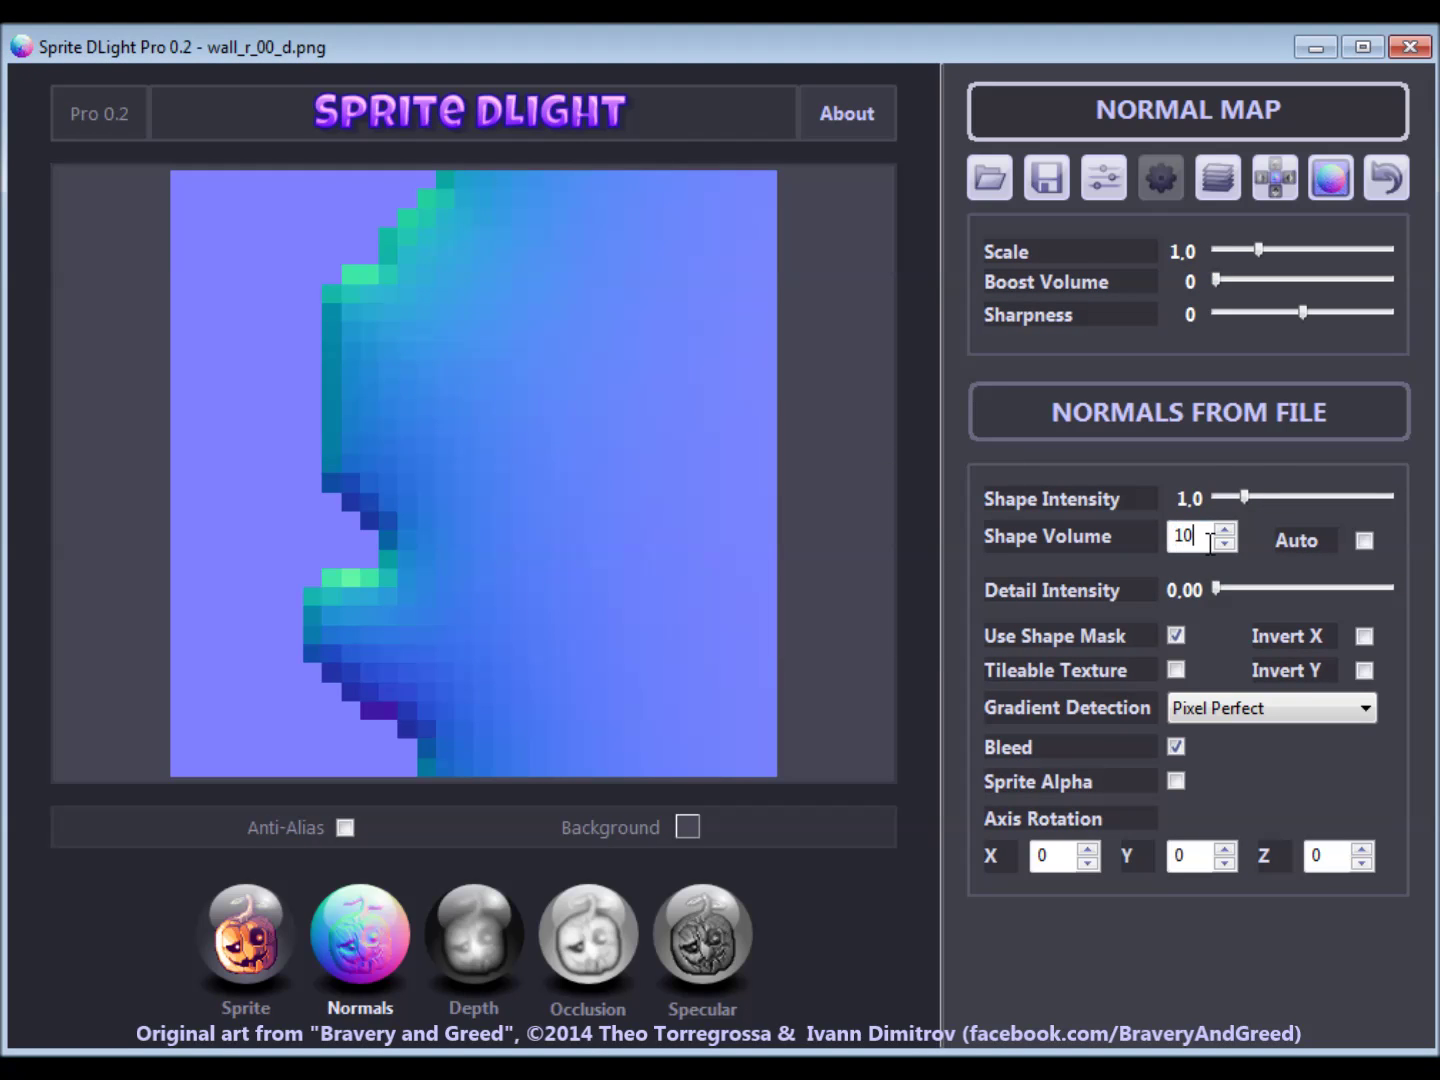
pyautogui.scroll(10, 1211, 543)
pyautogui.click(1363, 541)
pyautogui.moveTo(1216, 589); pyautogui.dragTo(1248, 615)
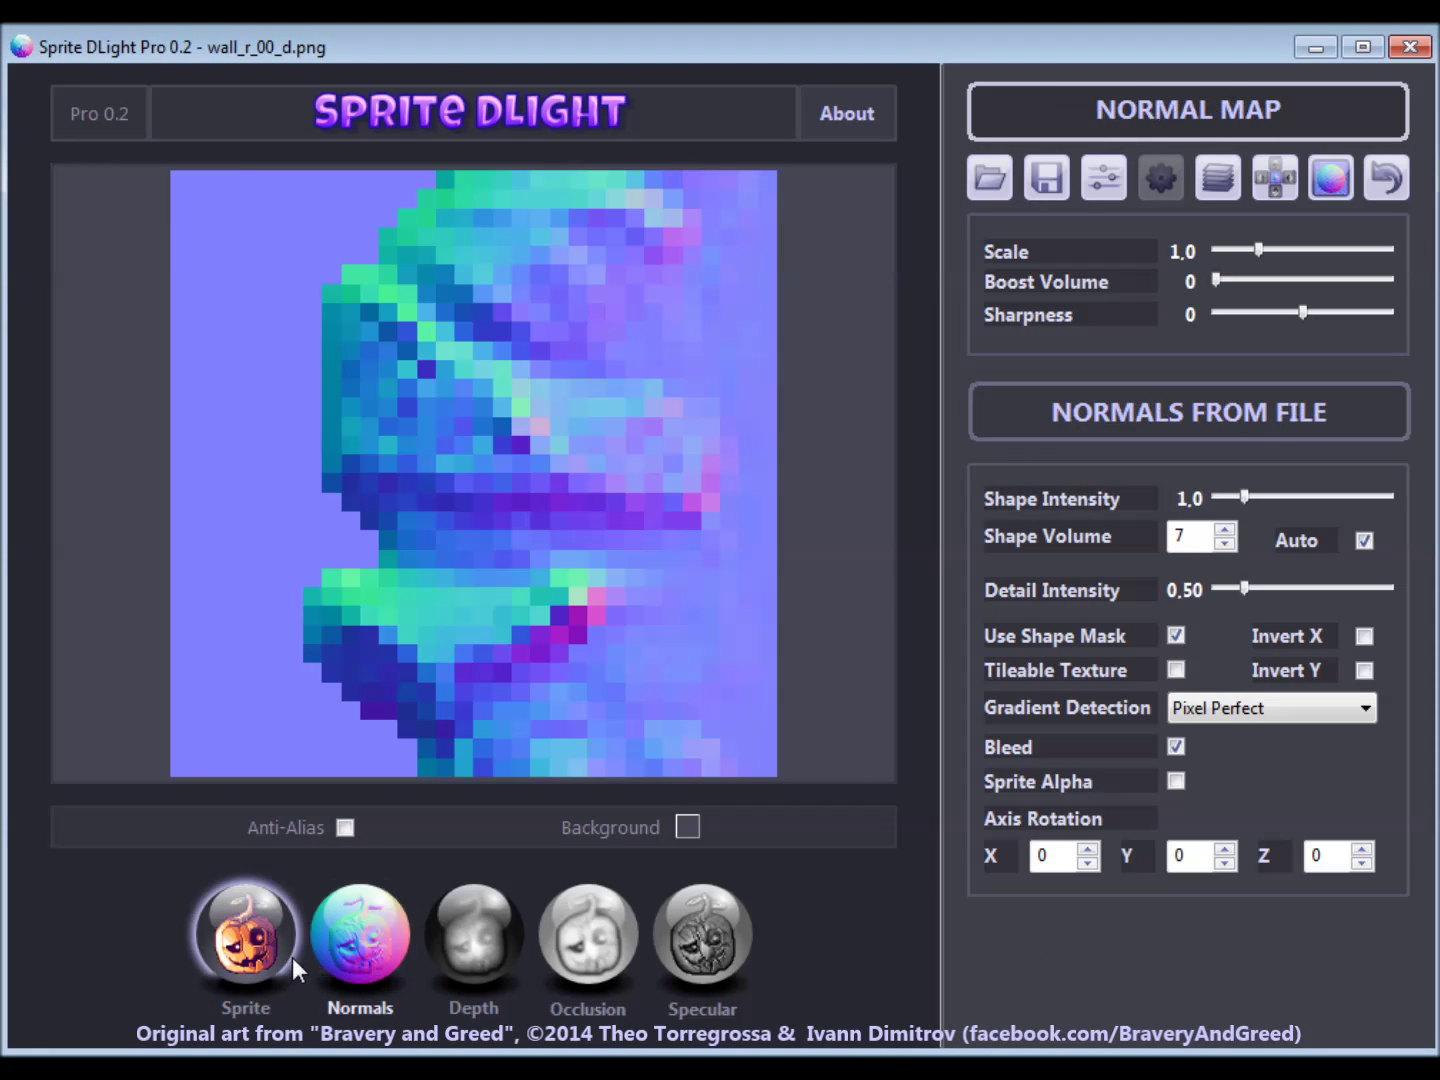
# - Load wall_r_01_c.png and wall_r_01_d.png, previewing each tile's normal map
pyautogui.click(262, 949)
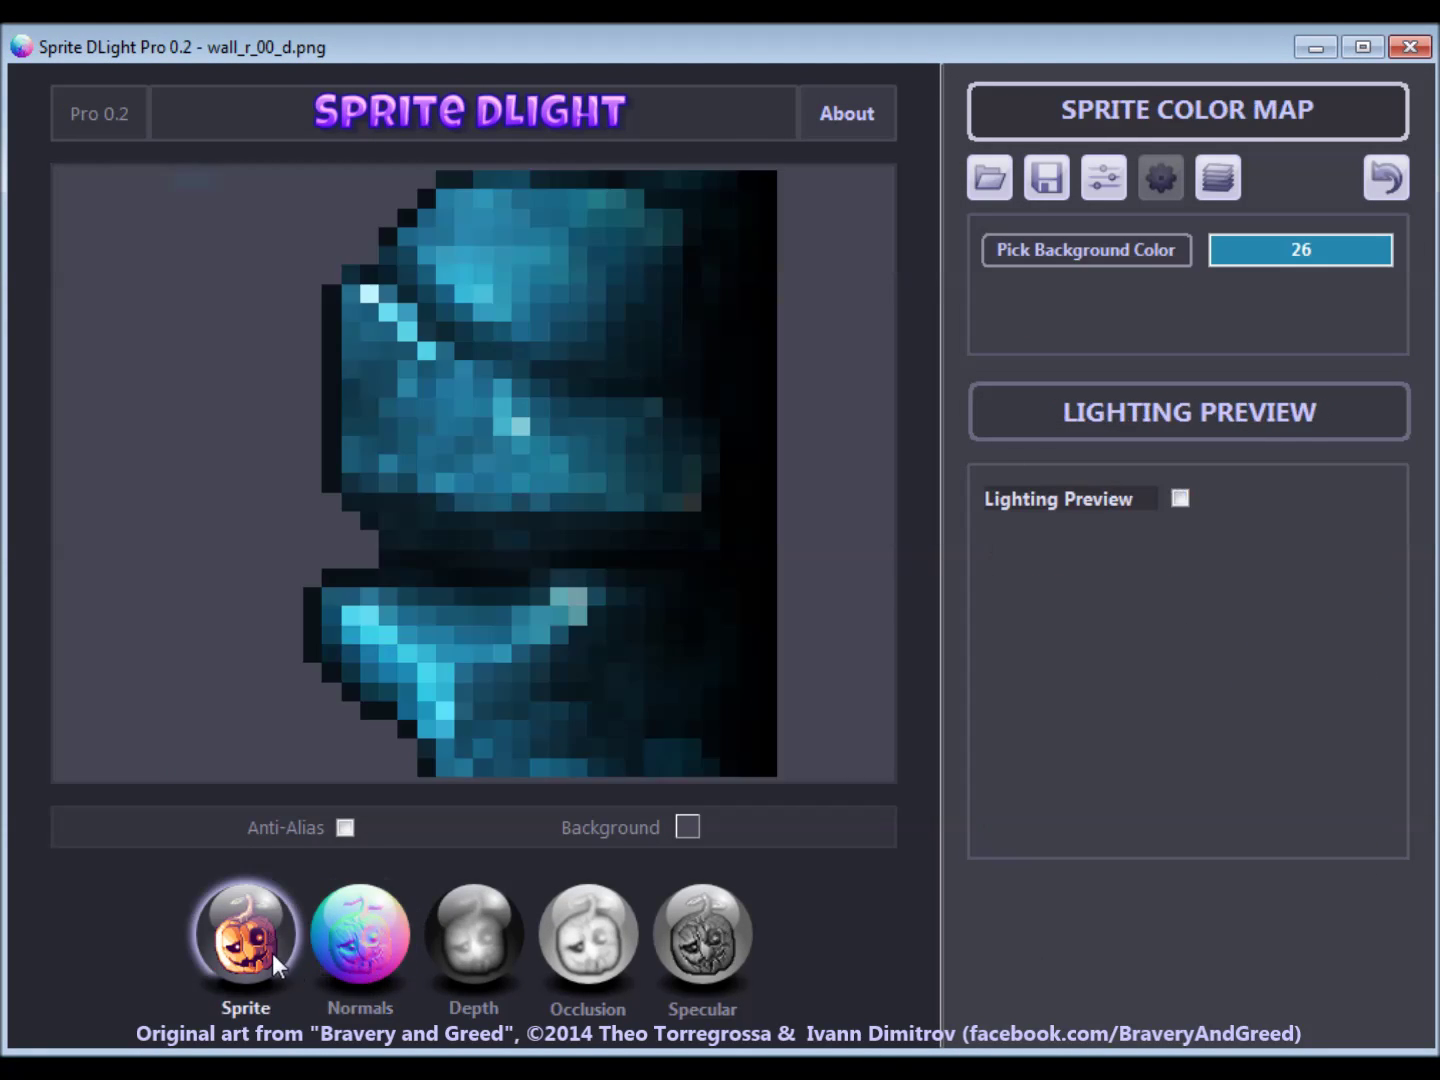
pyautogui.moveTo(40, 862); pyautogui.dragTo(288, 583)
pyautogui.click(320, 943)
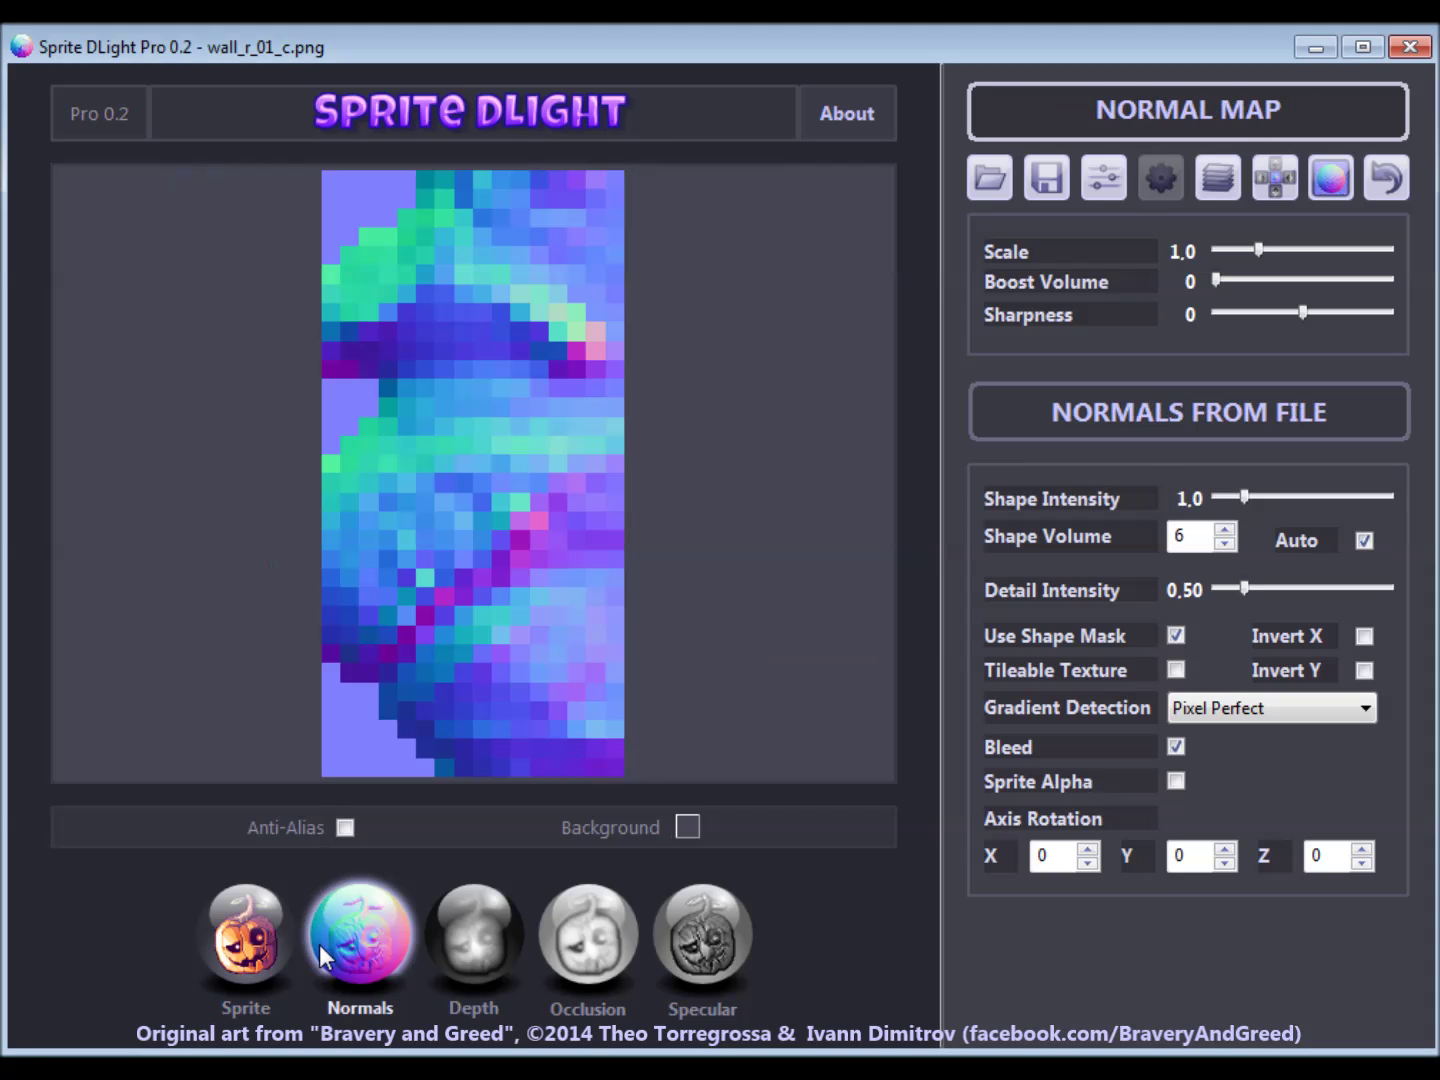
pyautogui.click(243, 955)
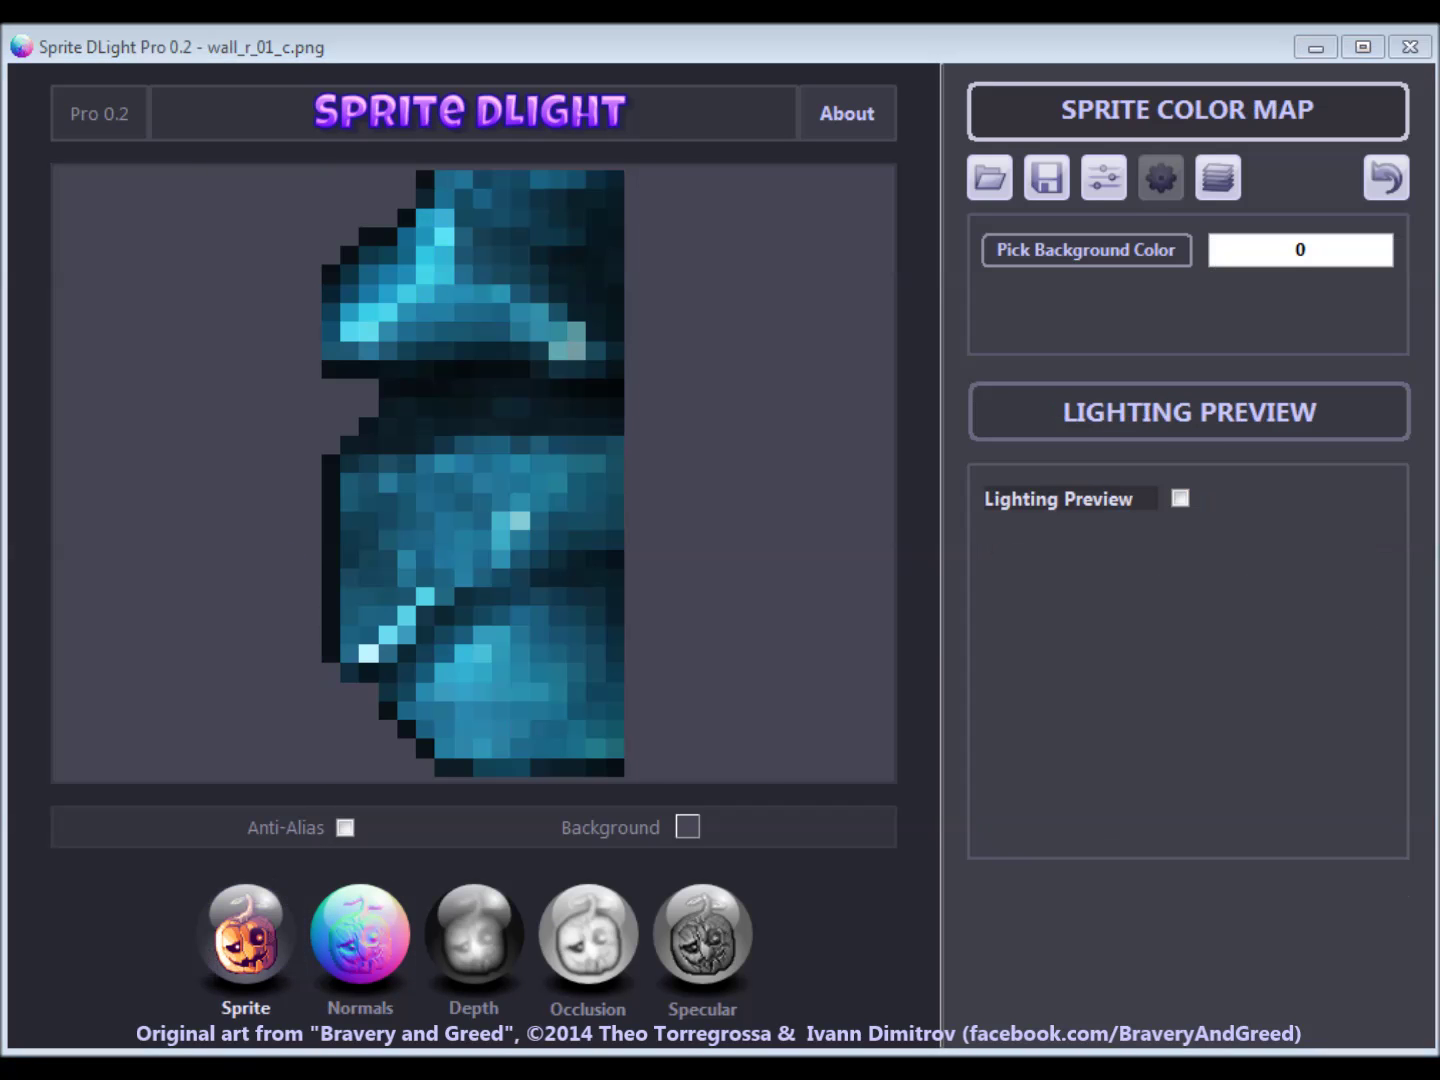
pyautogui.moveTo(432, 519); pyautogui.dragTo(432, 518)
pyautogui.click(346, 941)
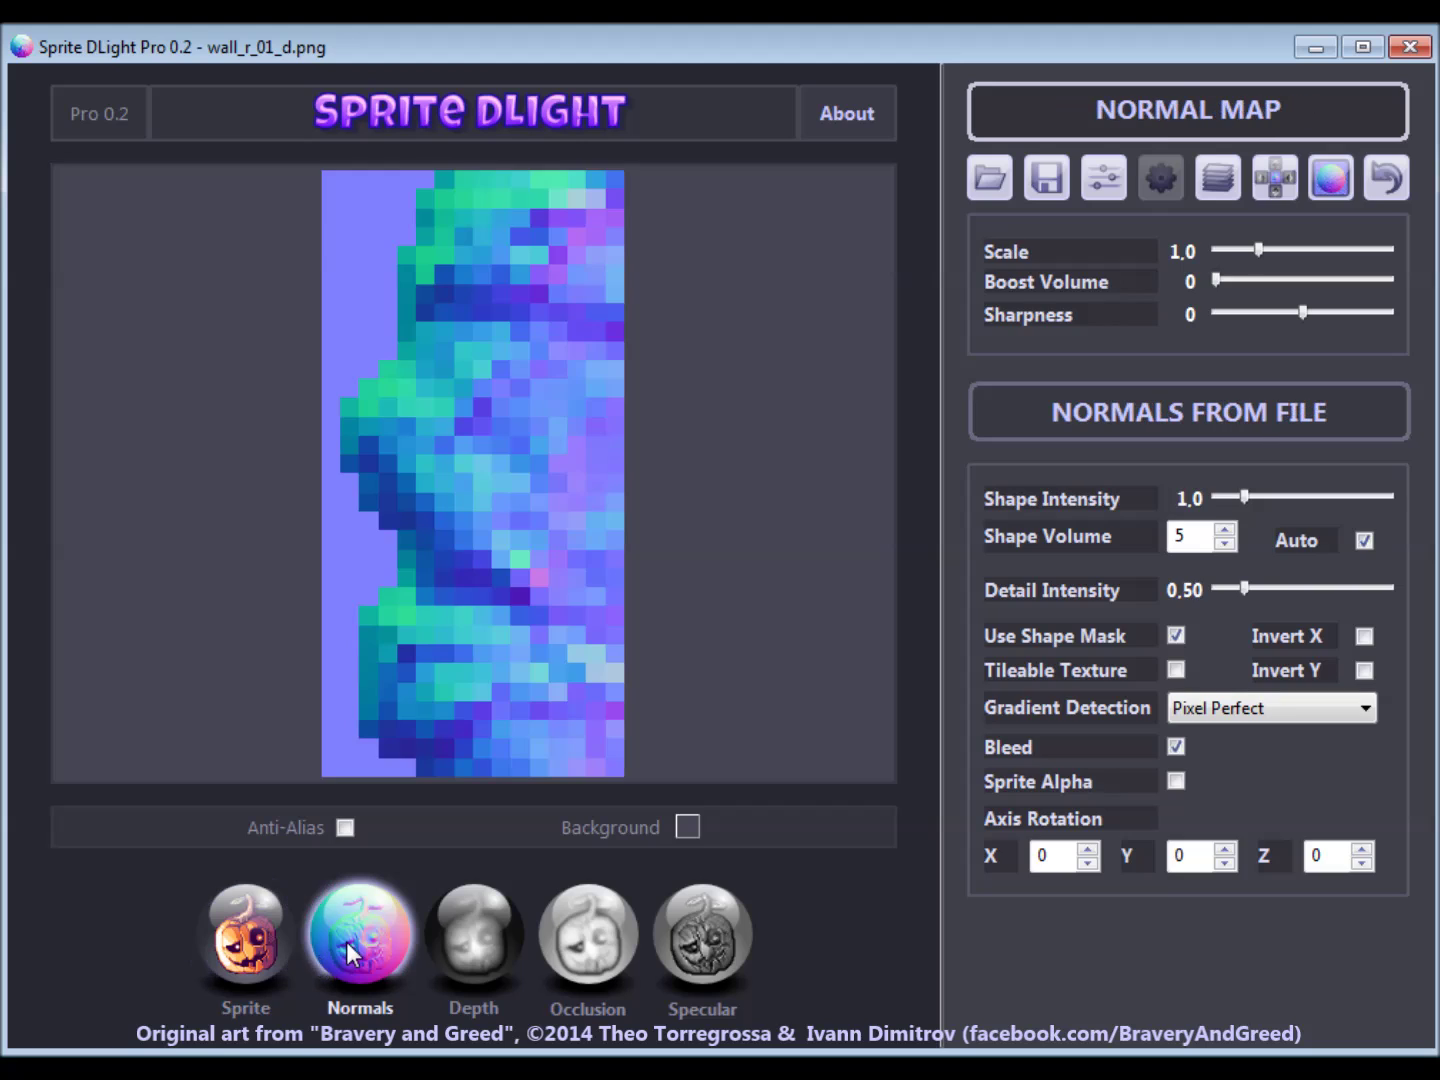
# - Preview a ground tile, ceiling_endl_02_a.png and ceiling_00_a.png with their normal maps
pyautogui.moveTo(372, 928); pyautogui.dragTo(372, 928)
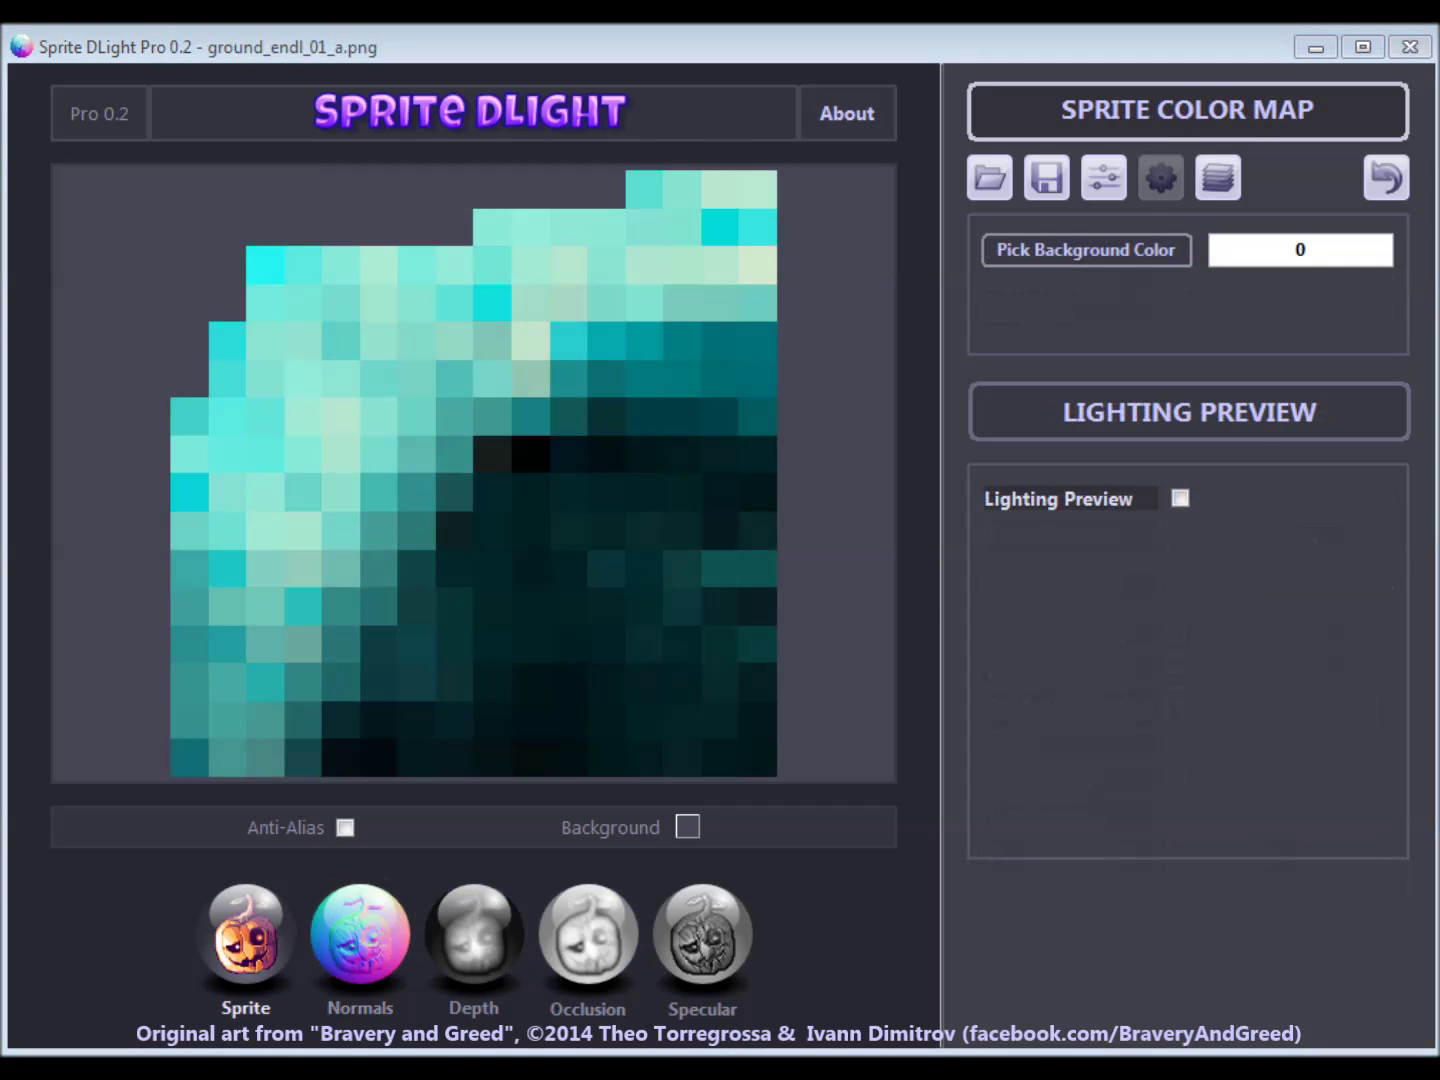
pyautogui.click(365, 931)
pyautogui.click(278, 938)
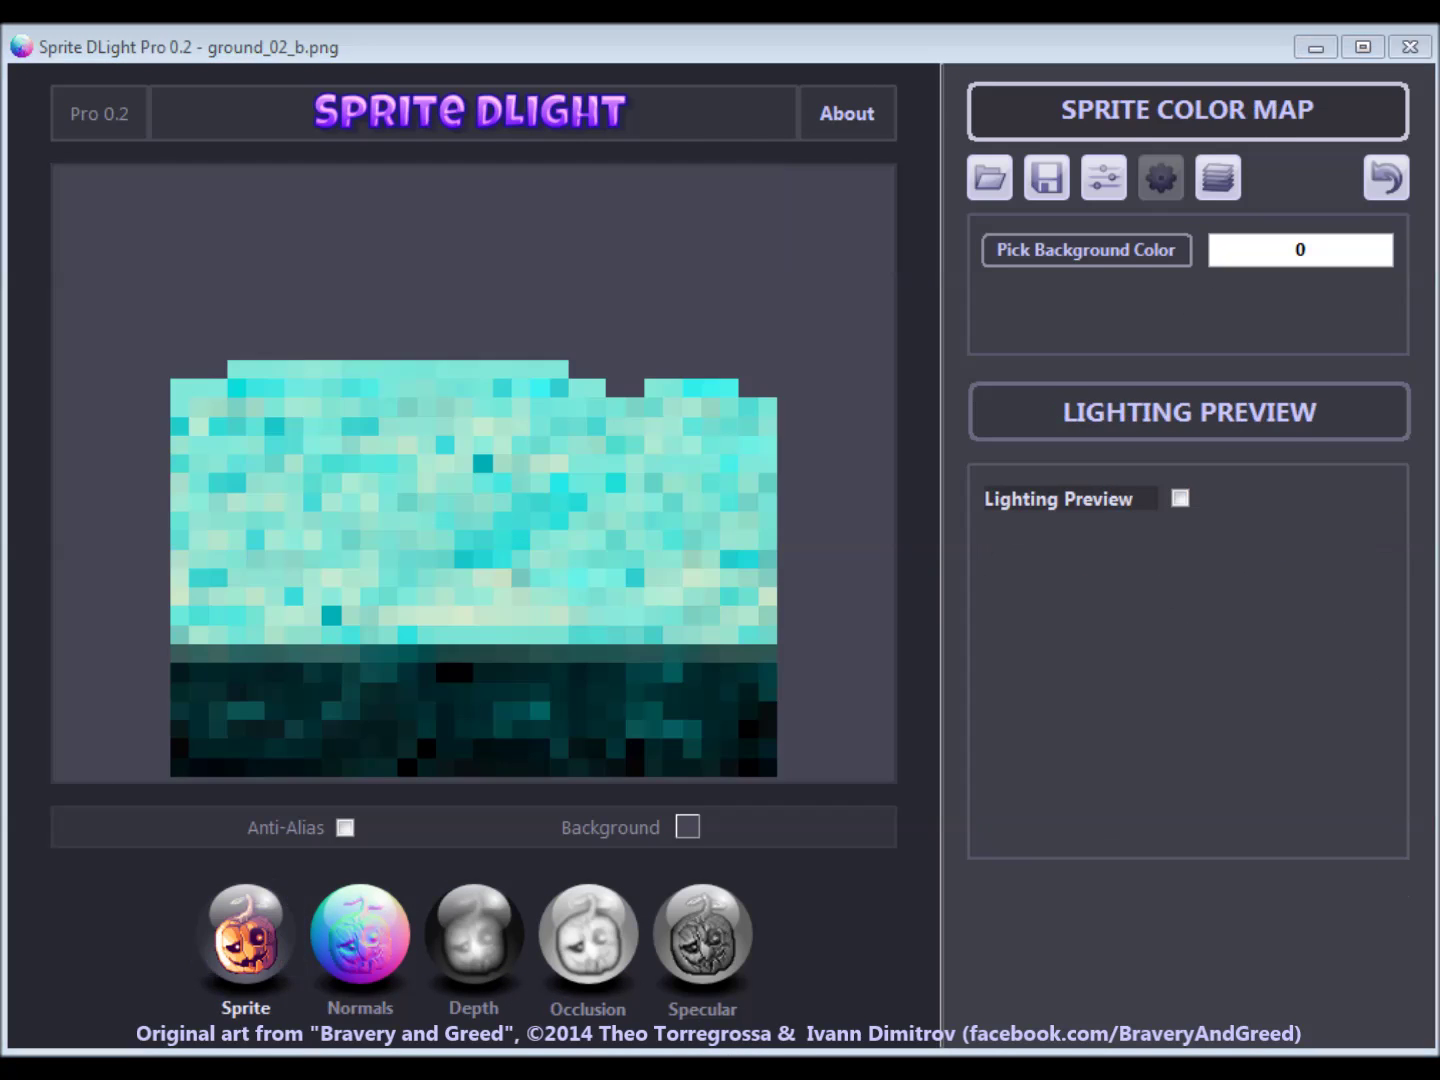
pyautogui.moveTo(427, 847); pyautogui.dragTo(428, 846)
pyautogui.click(386, 936)
pyautogui.click(269, 938)
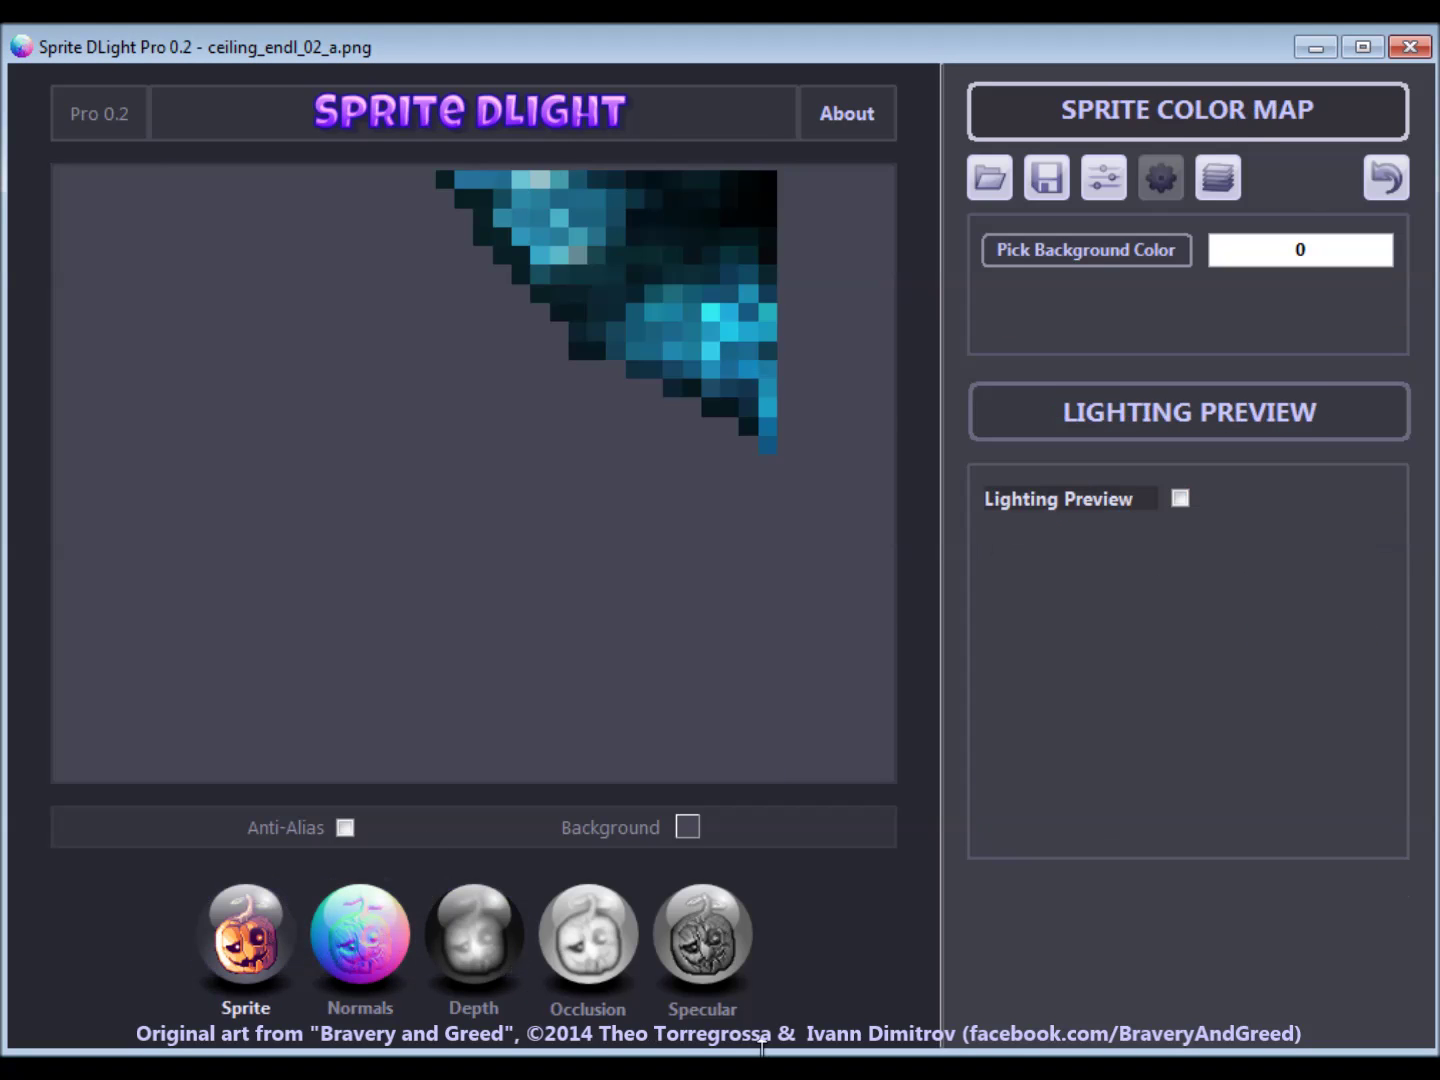
pyautogui.moveTo(690, 55); pyautogui.dragTo(690, 55)
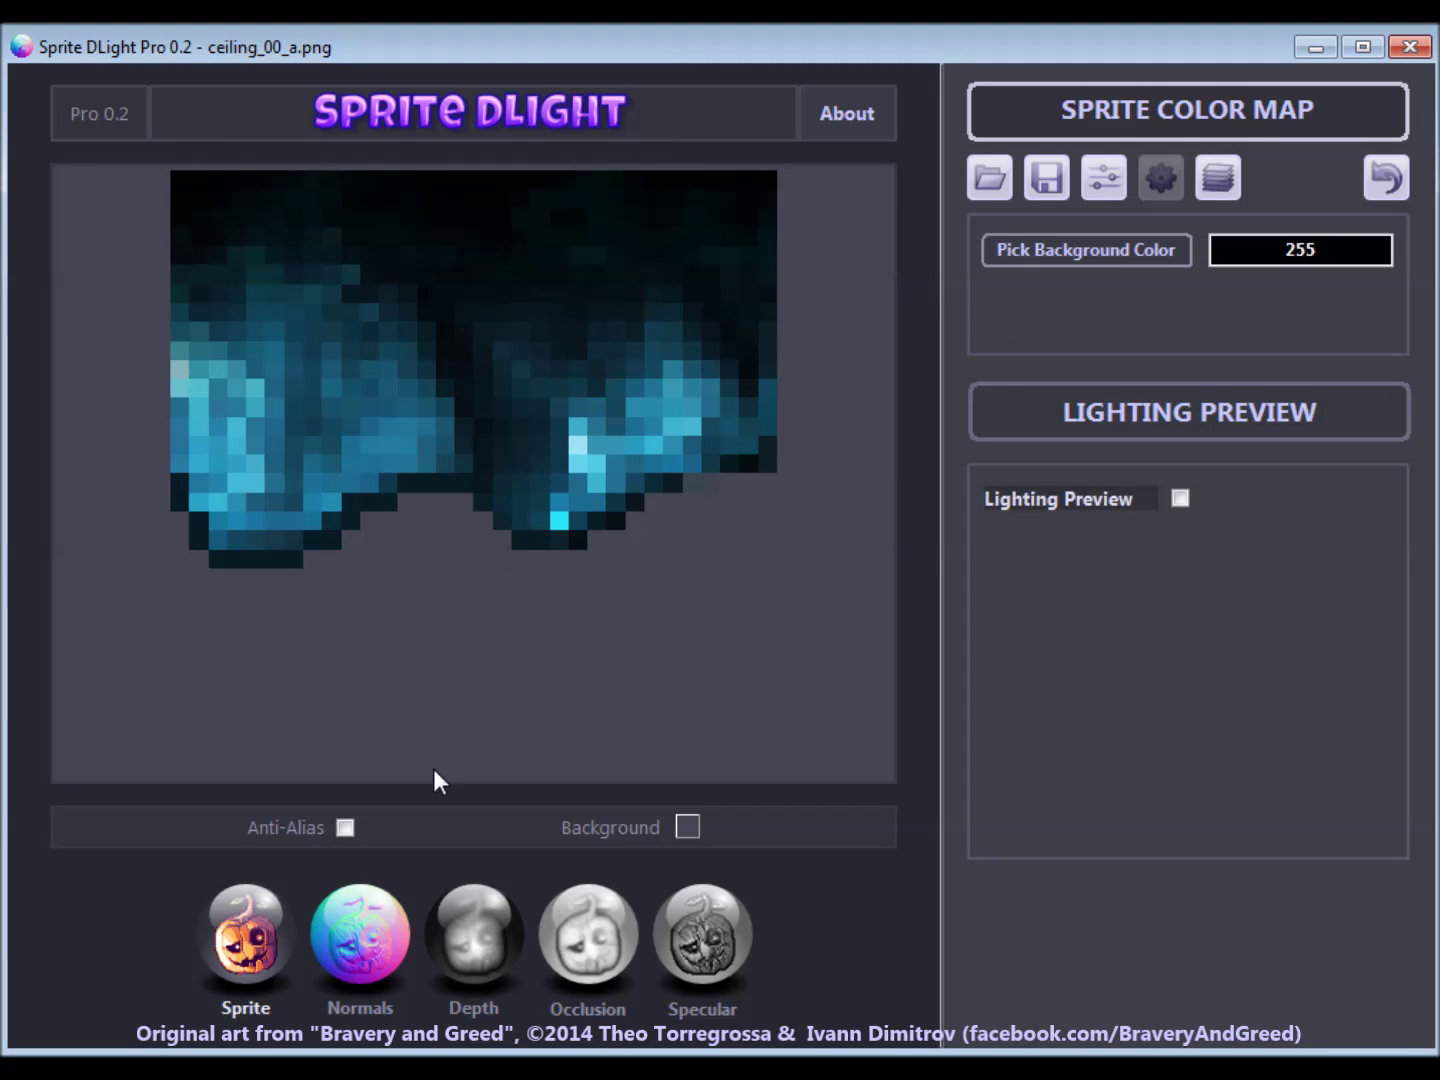
pyautogui.click(356, 949)
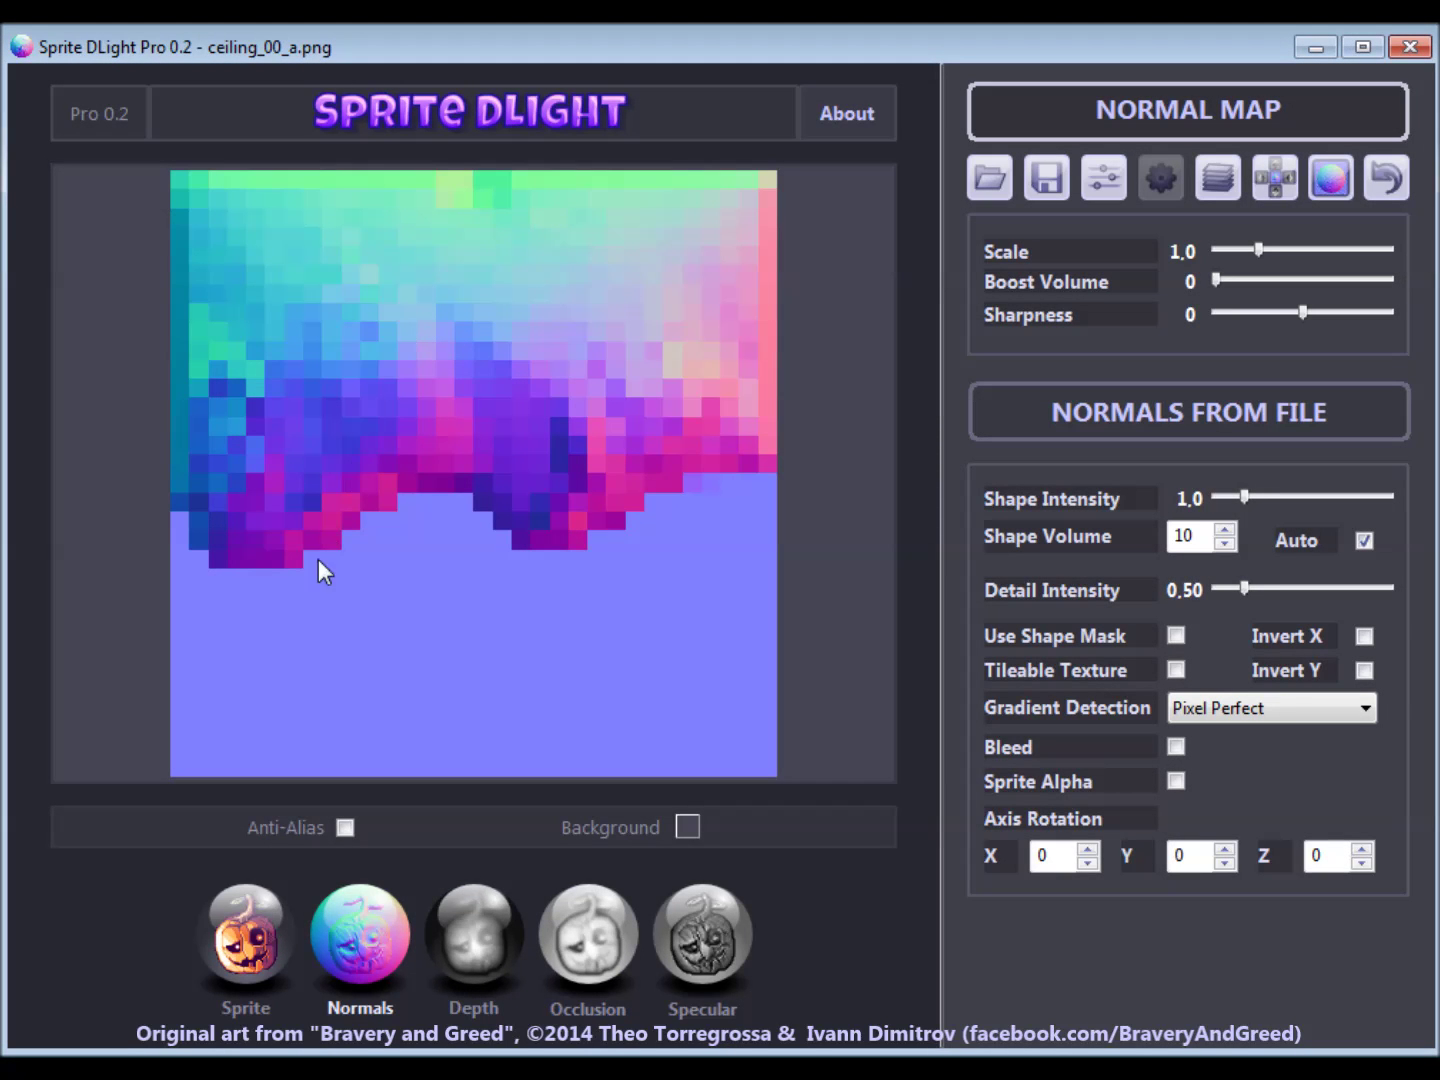
# - Sample ceiling_00_a's background colour from a sprite pixel with Pick Background Color
pyautogui.click(239, 943)
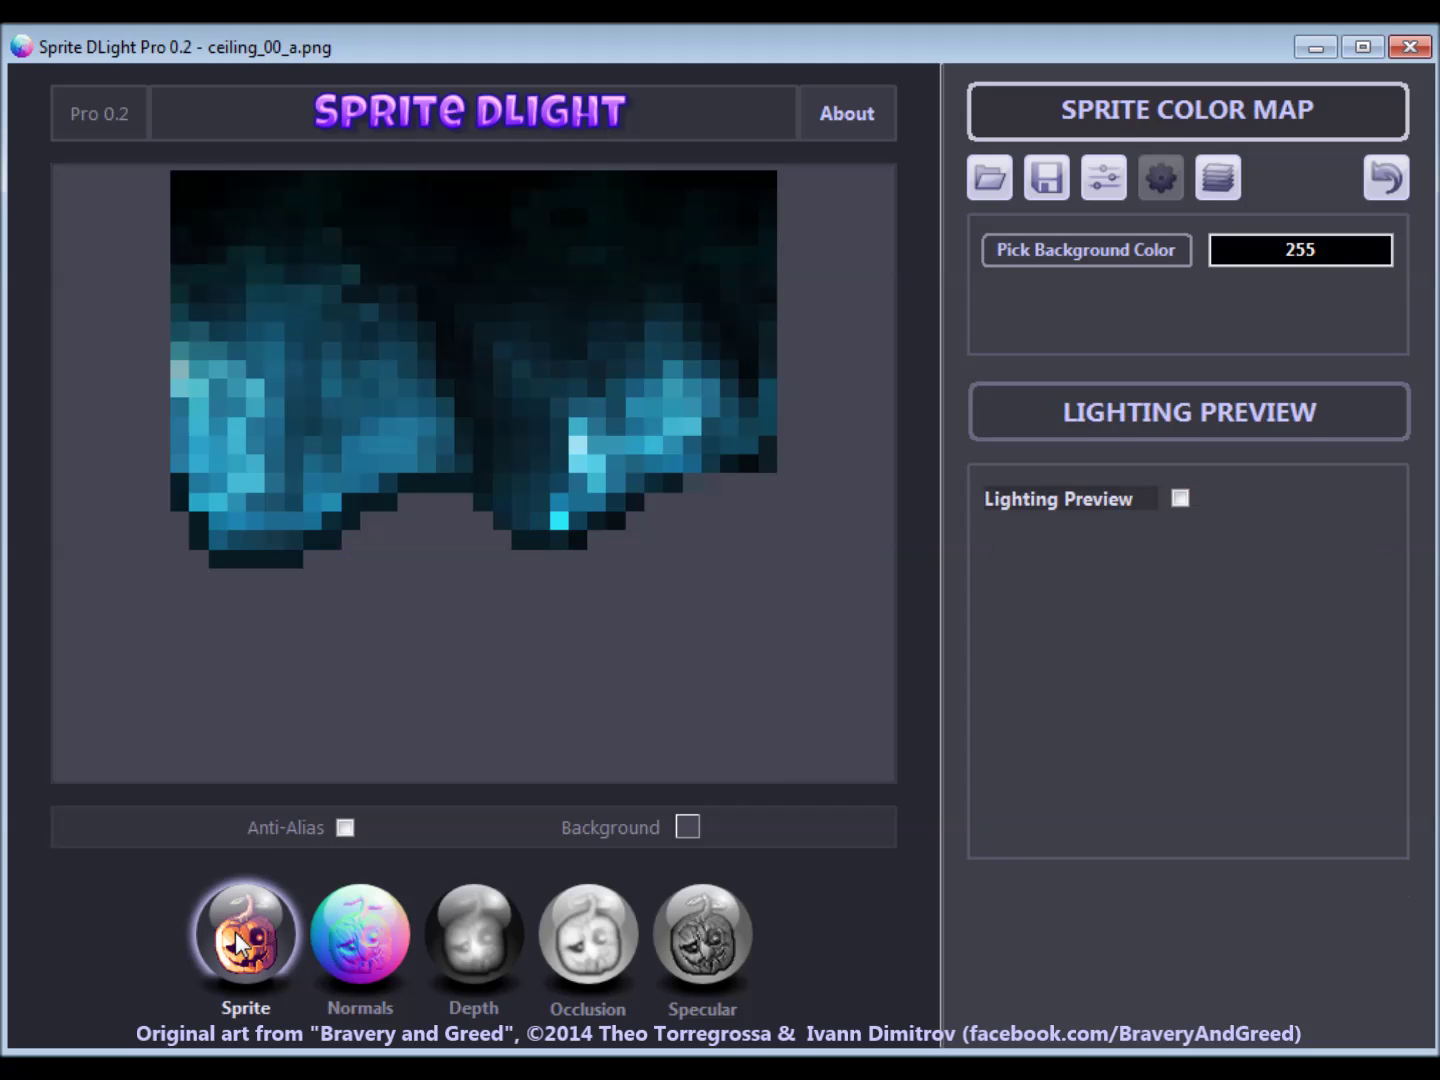
pyautogui.click(993, 258)
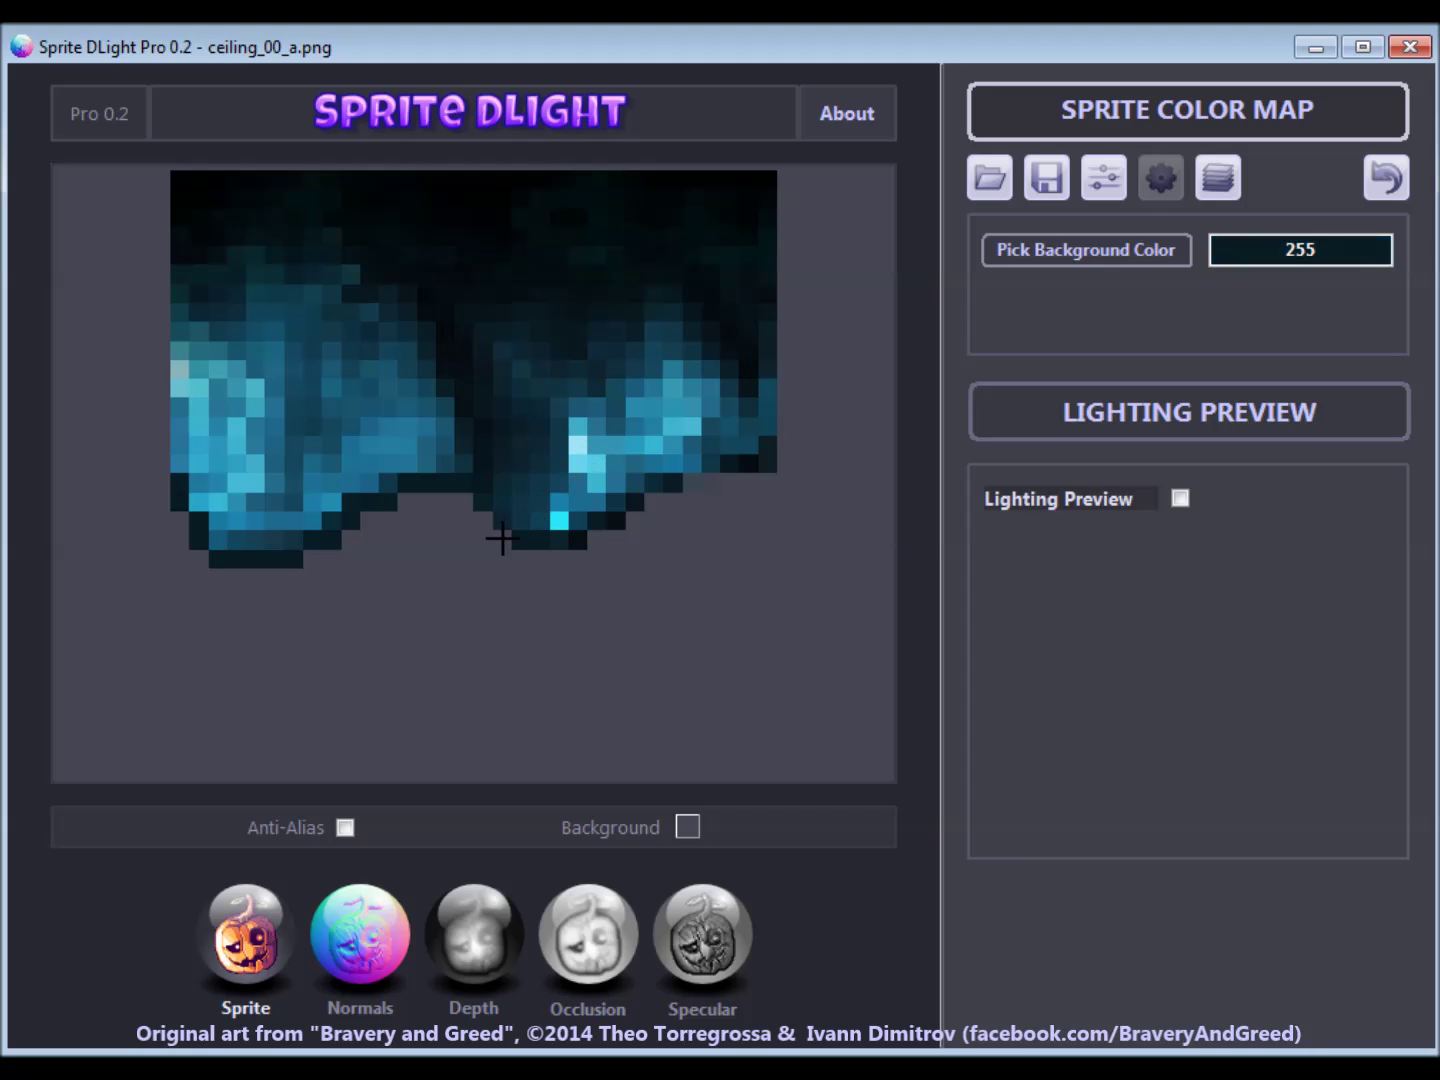
pyautogui.click(418, 588)
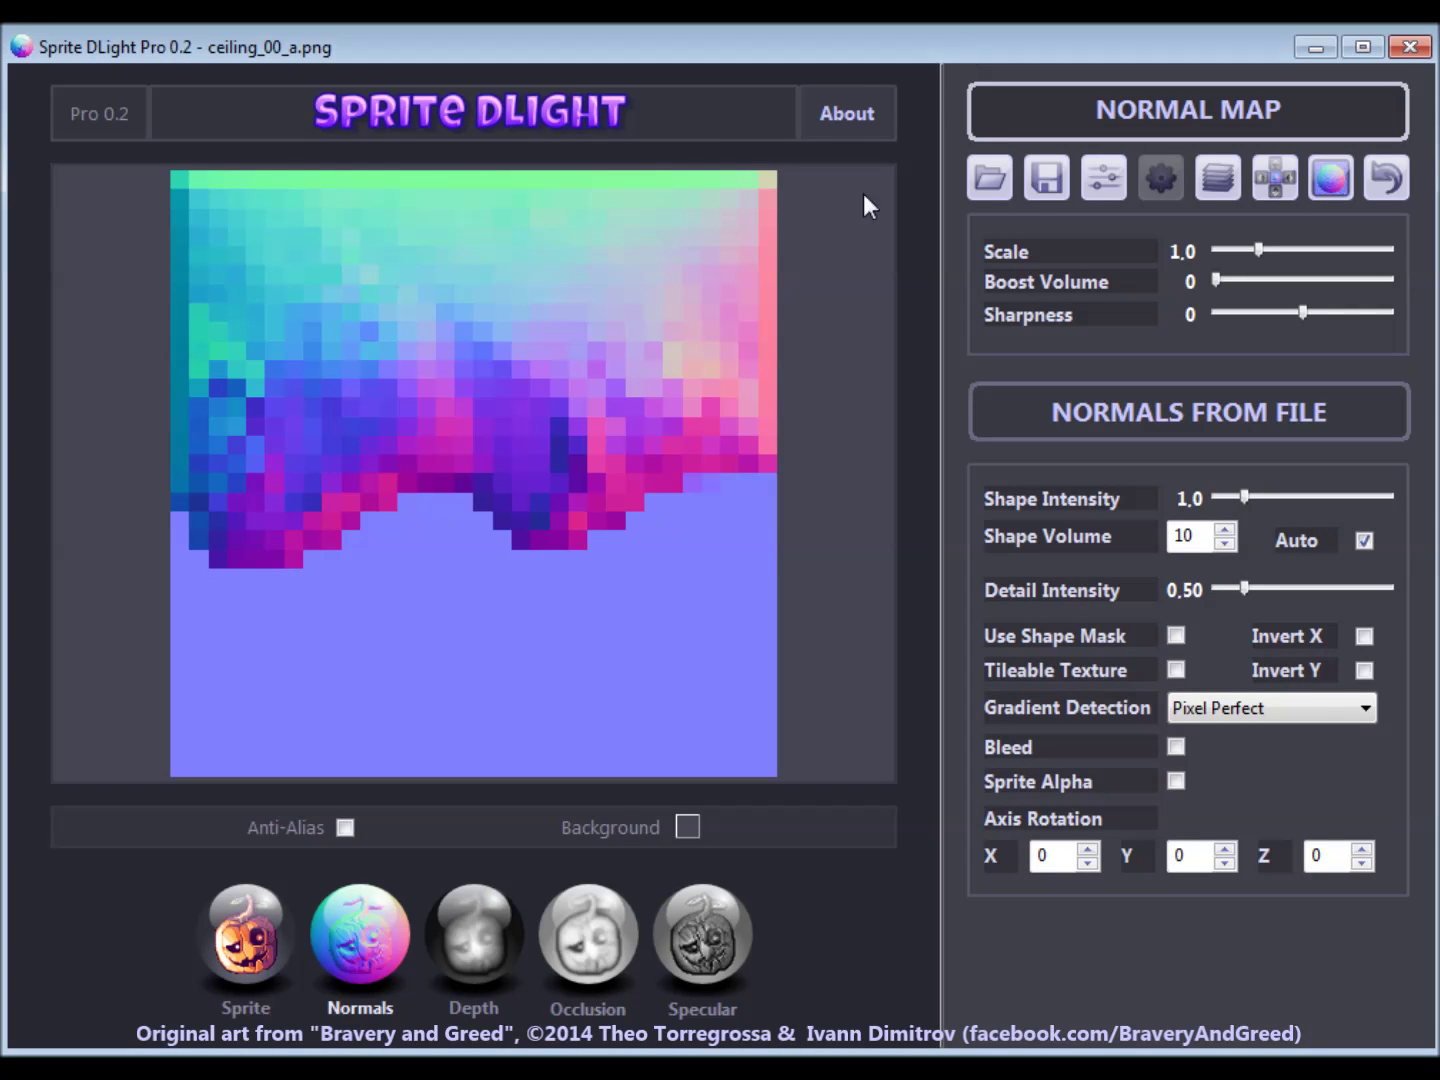
pyautogui.click(1211, 200)
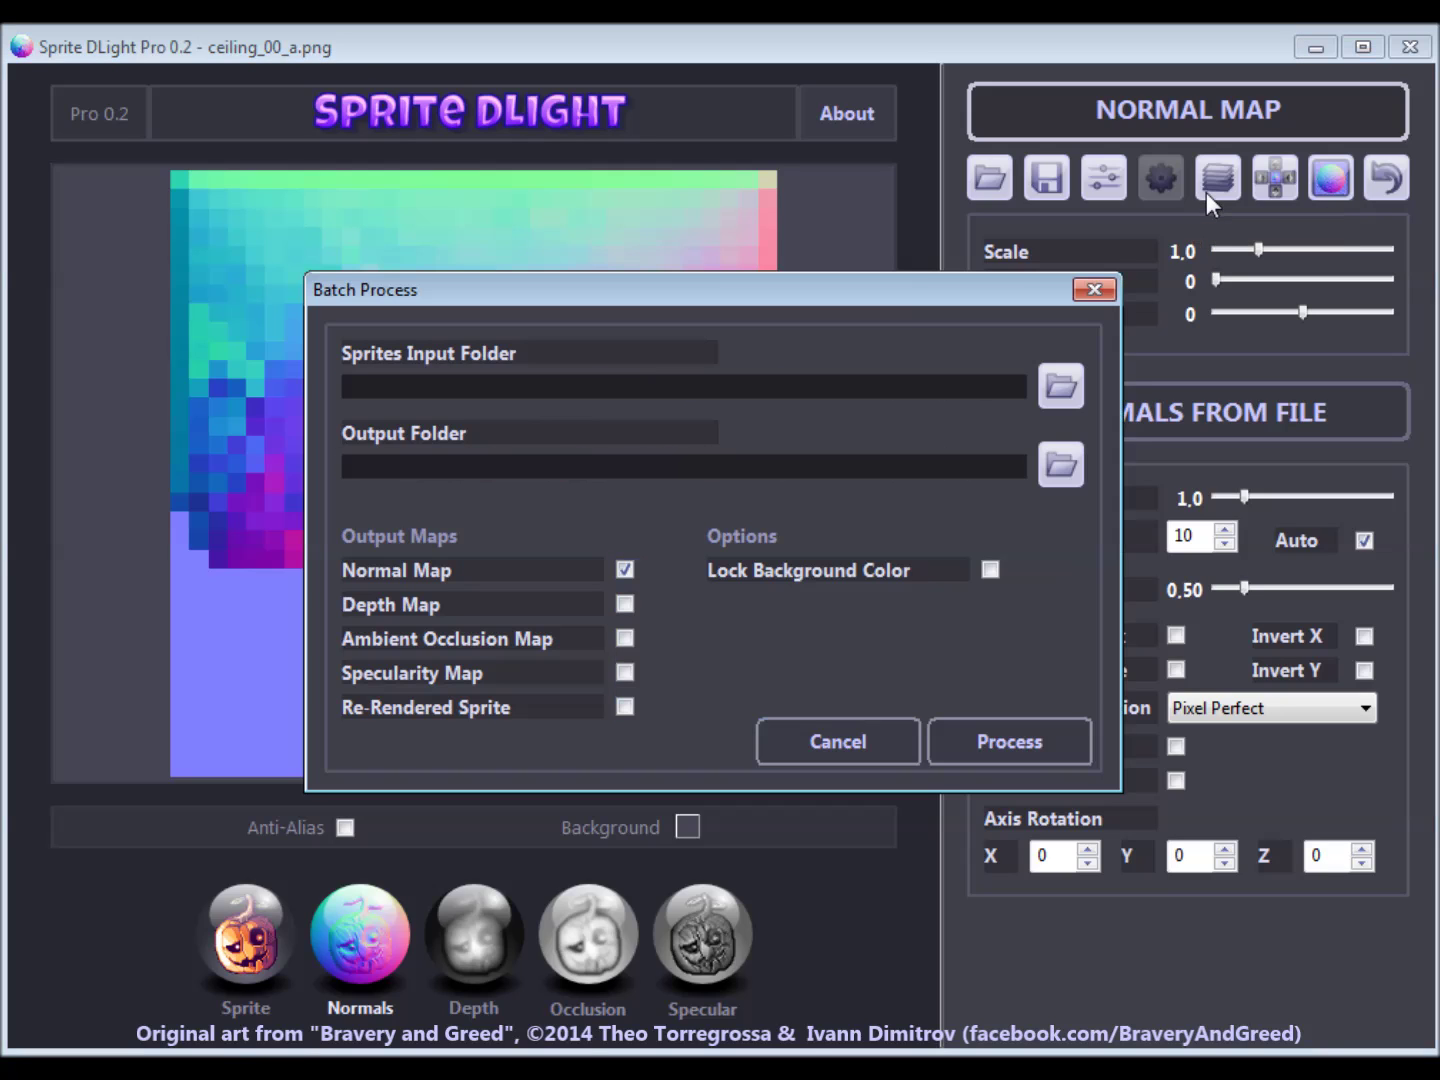
pyautogui.click(989, 569)
pyautogui.click(838, 762)
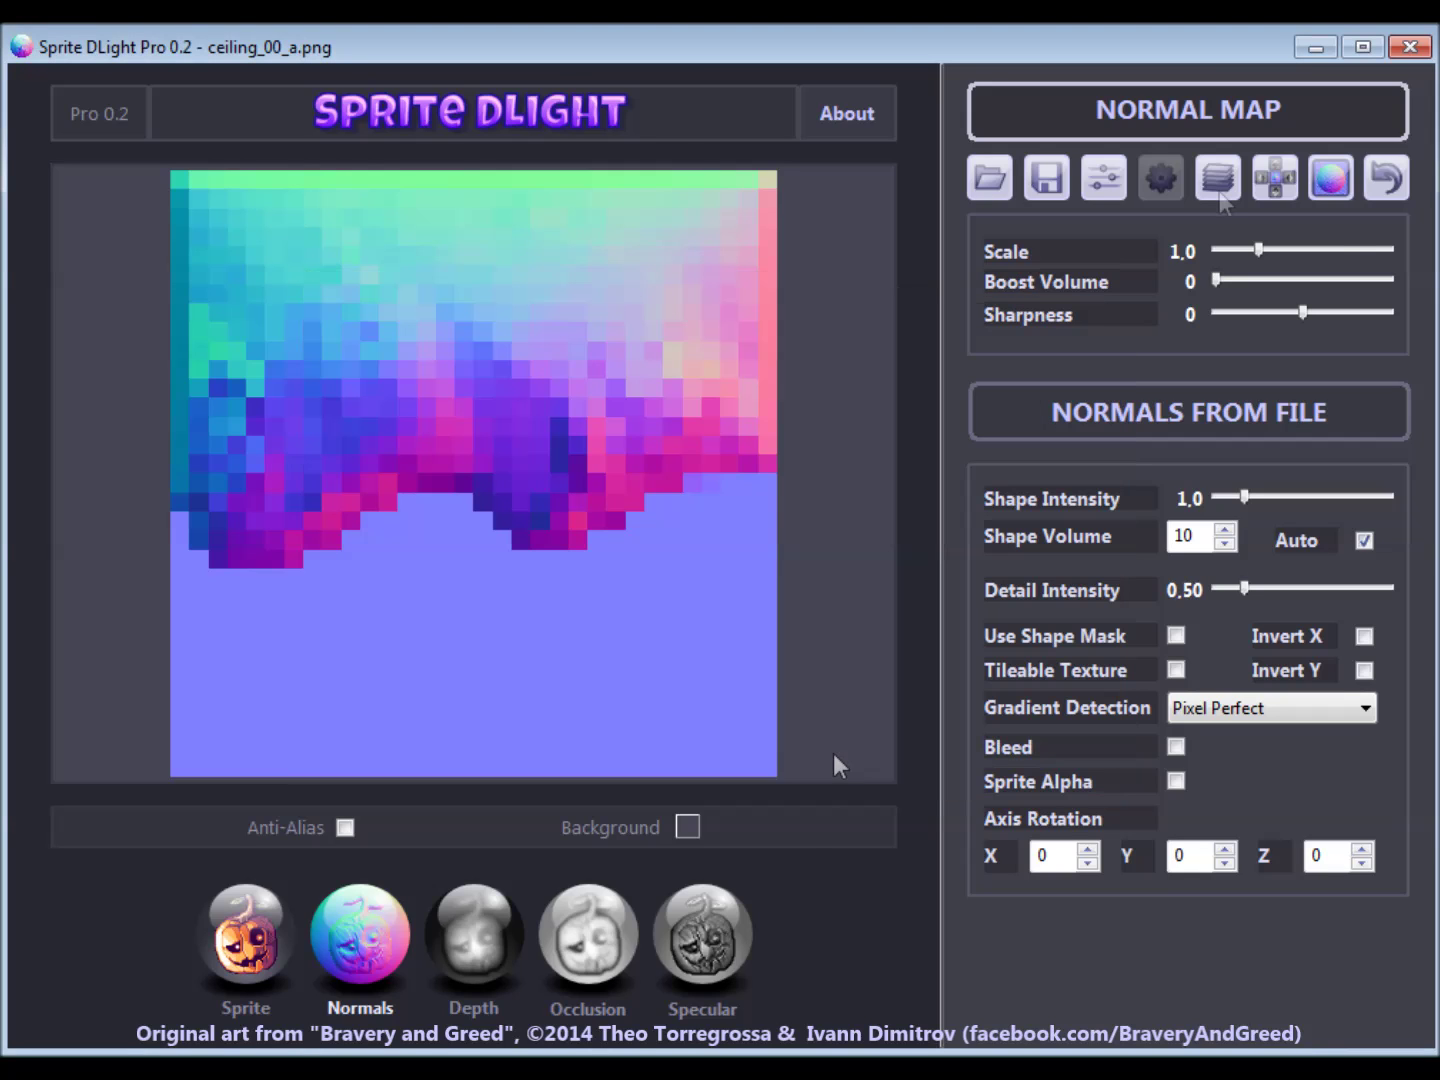
pyautogui.click(1219, 186)
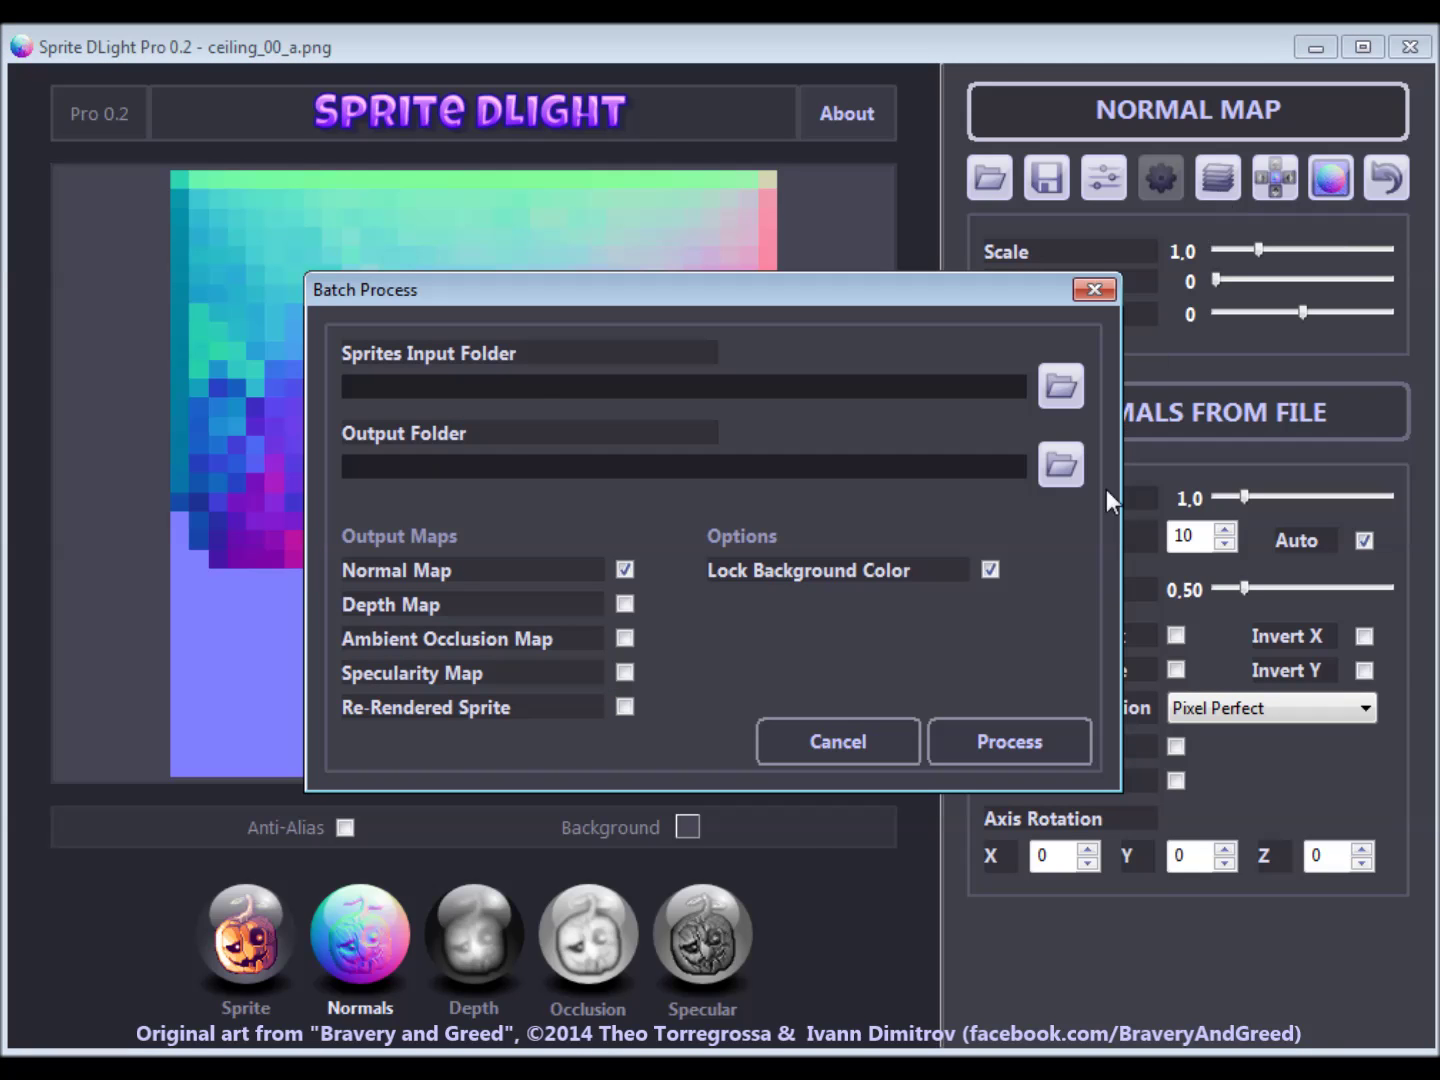
pyautogui.click(885, 740)
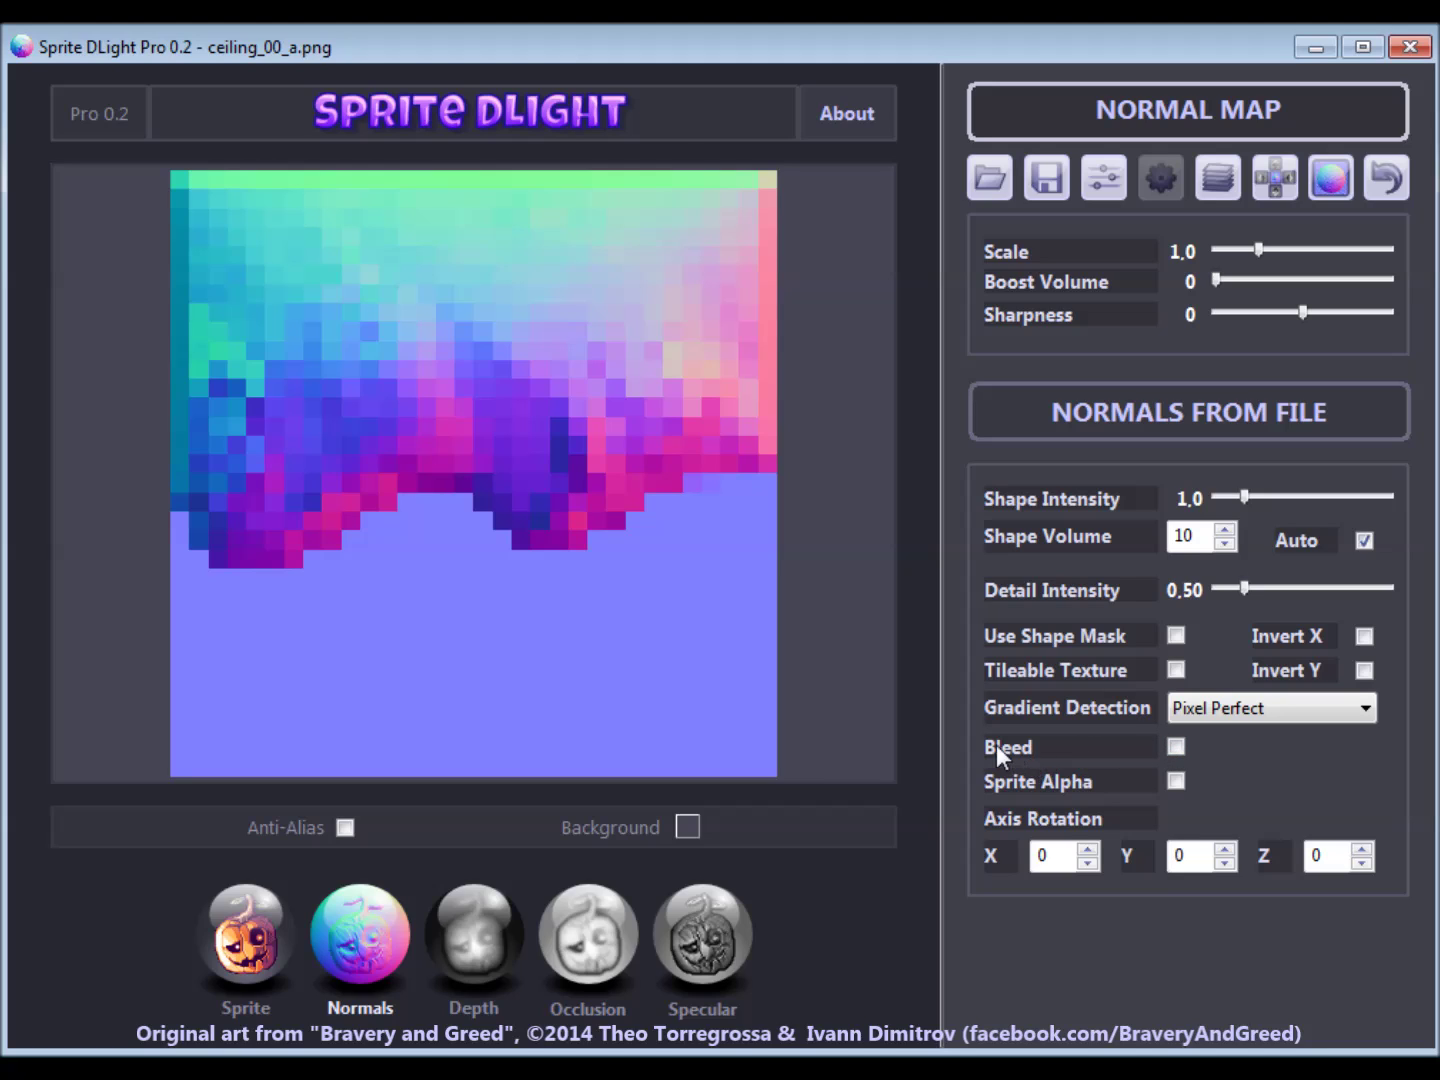
# - Enable Bleed on the ceiling tile's normal map and turn off automatic Shape Volume
pyautogui.moveTo(995, 744)
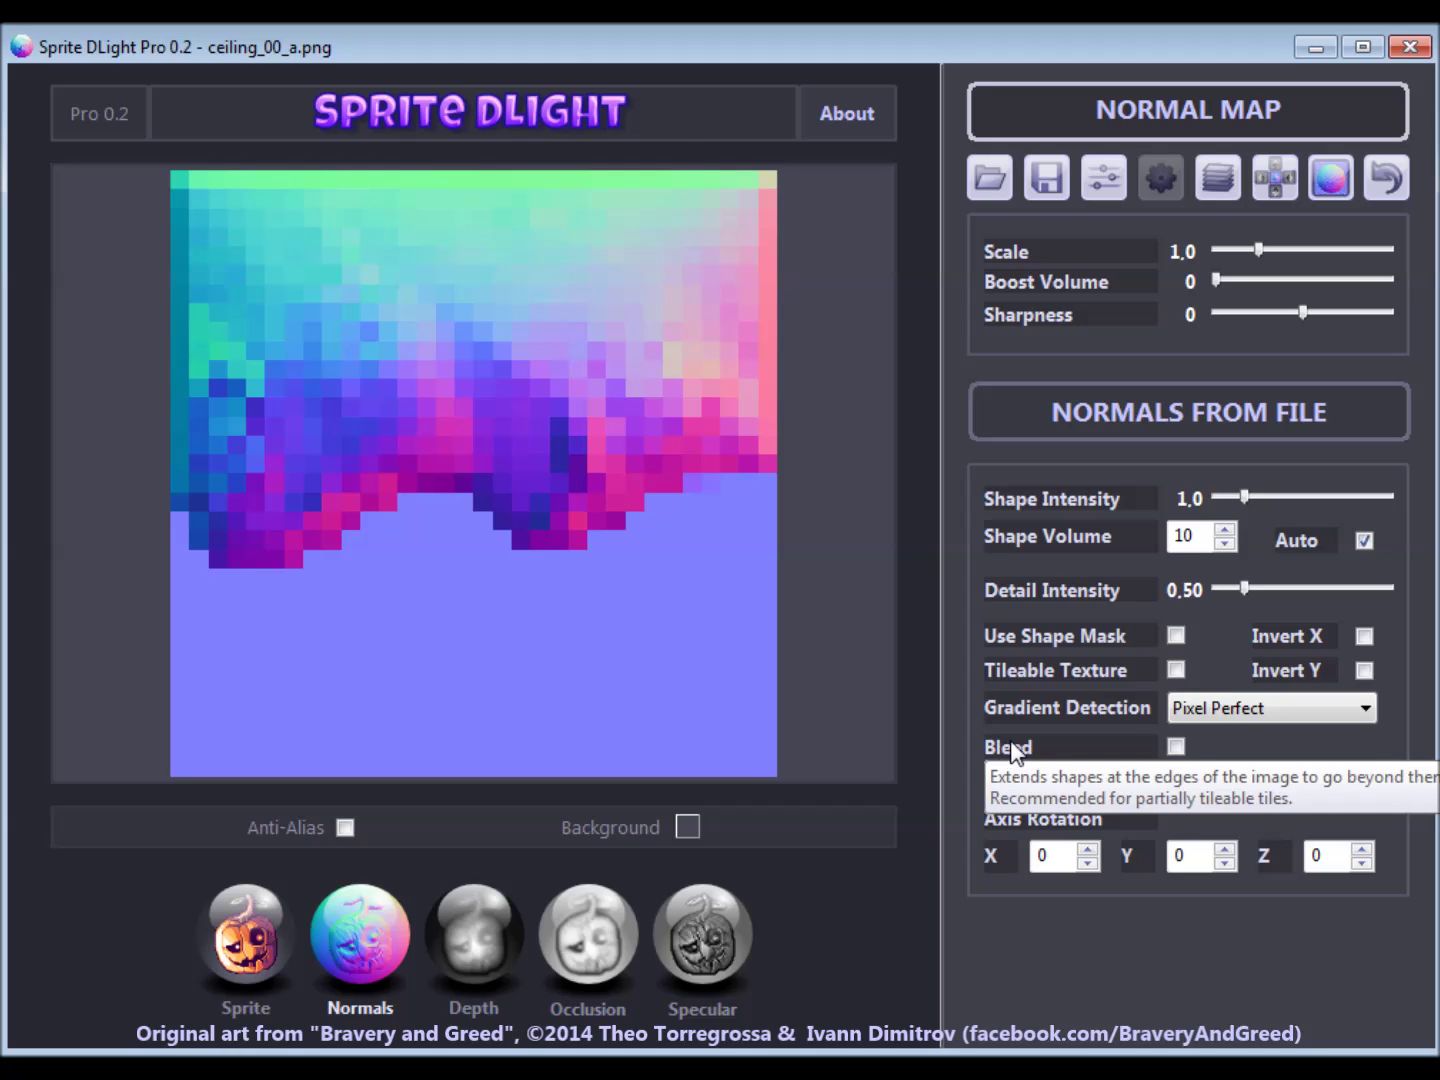
pyautogui.click(1179, 751)
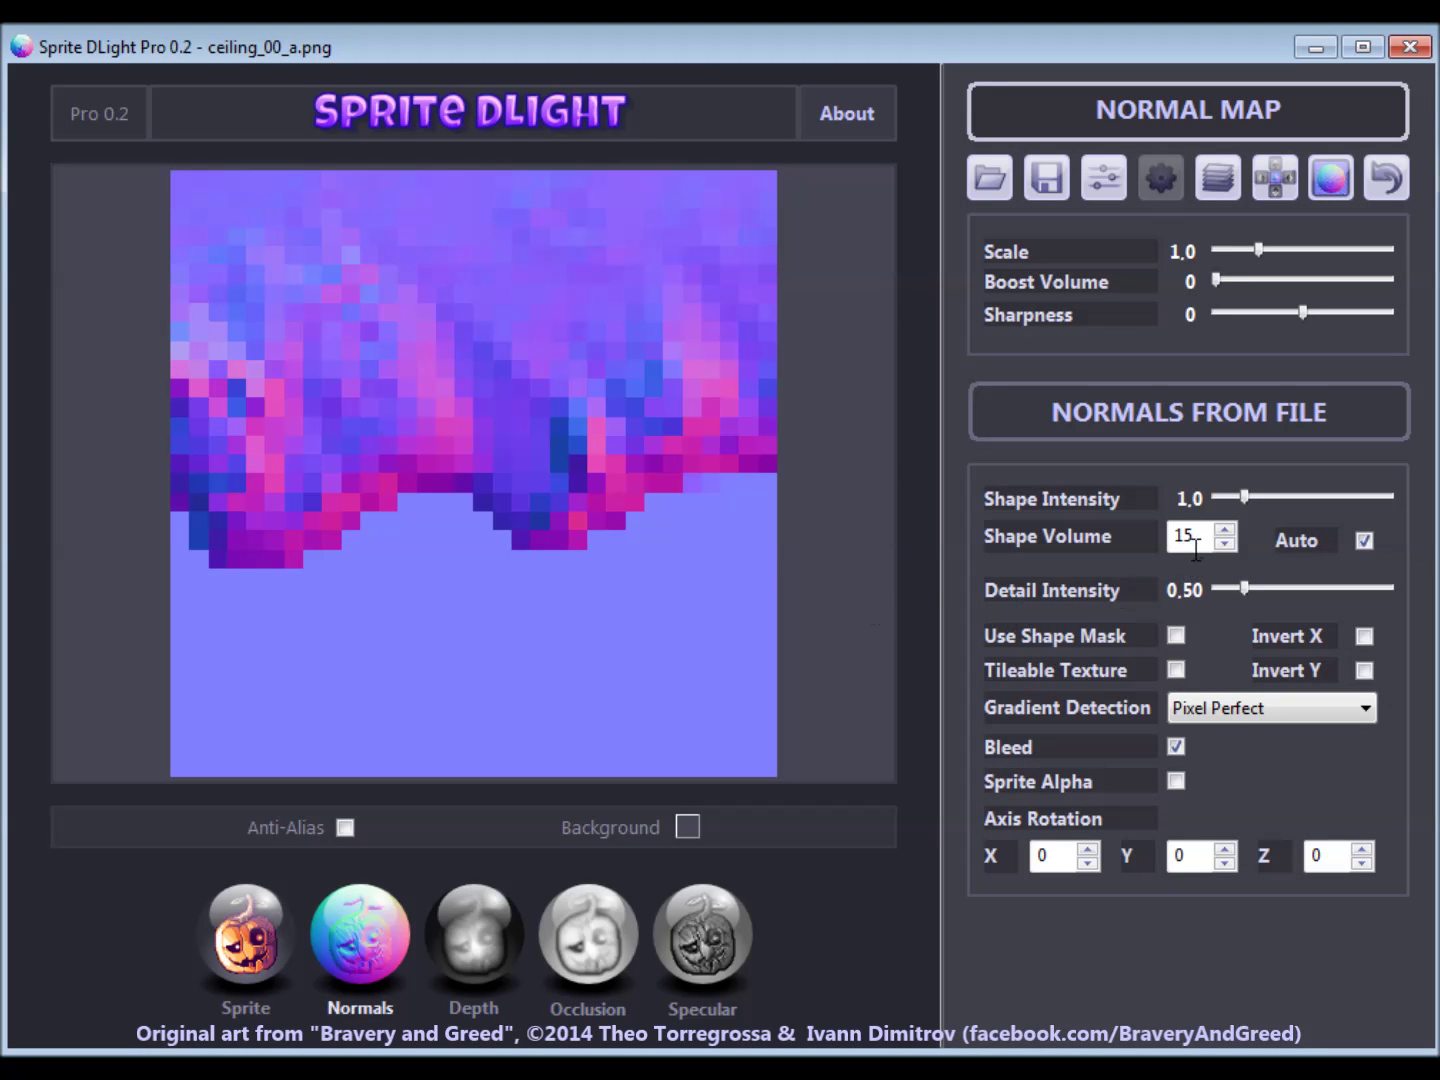
pyautogui.click(1363, 541)
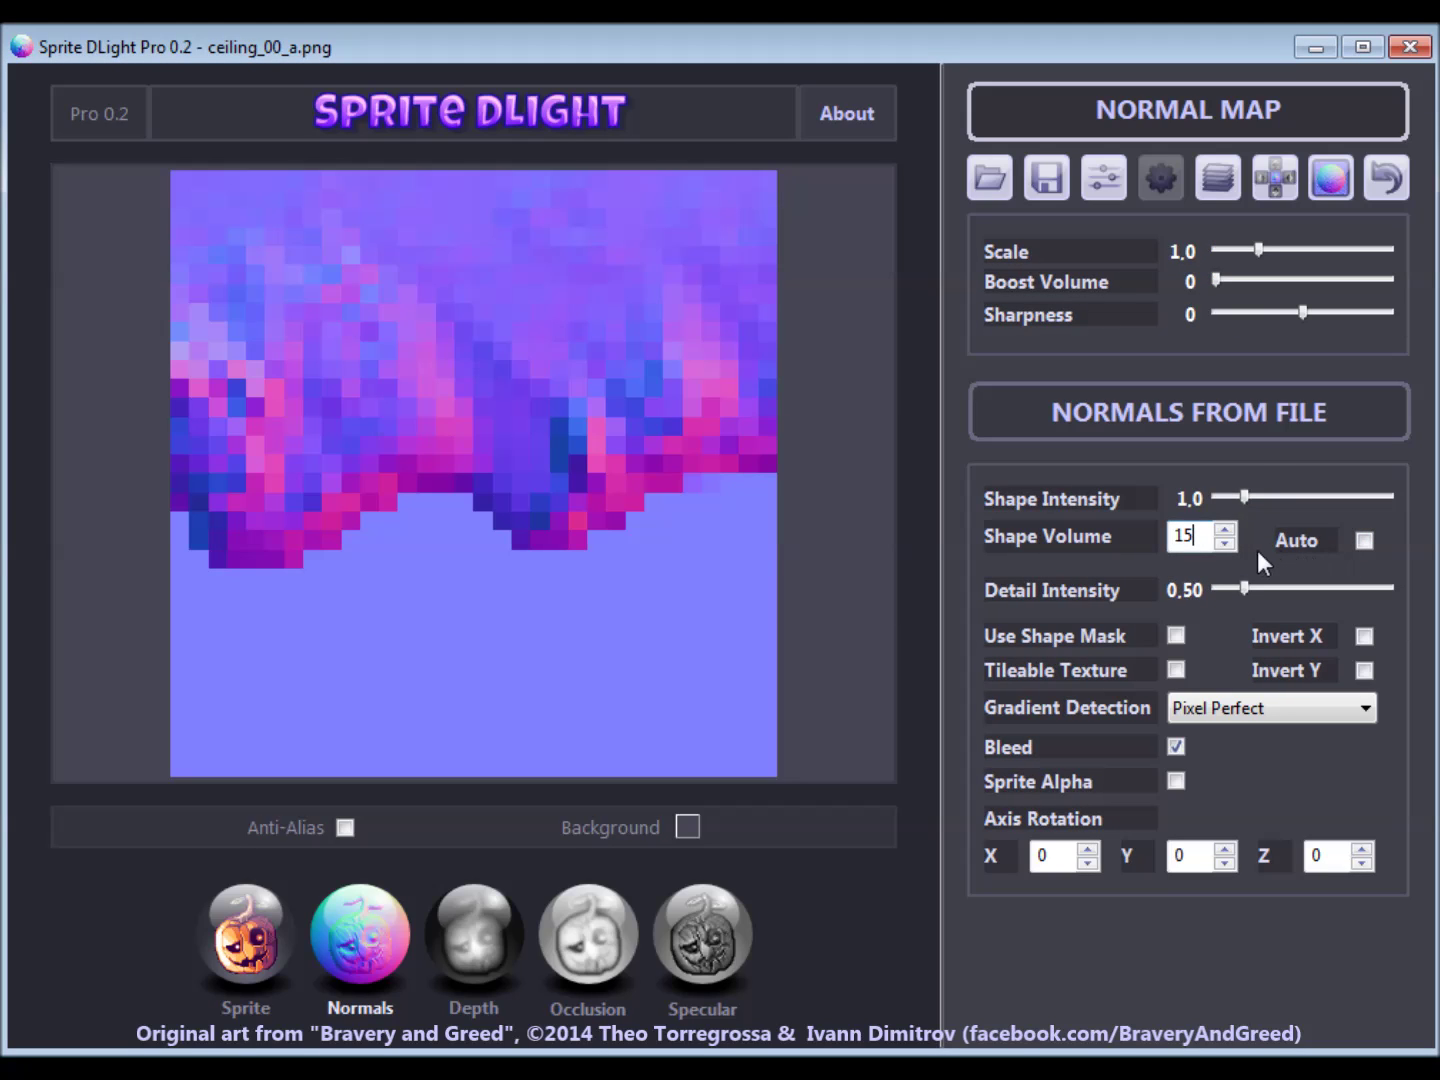
# - Enter Shape Volume values 10, 5 and 6 before settling on 7
pyautogui.doubleClick(1186, 536)
pyautogui.write('10')
pyautogui.press('Return')
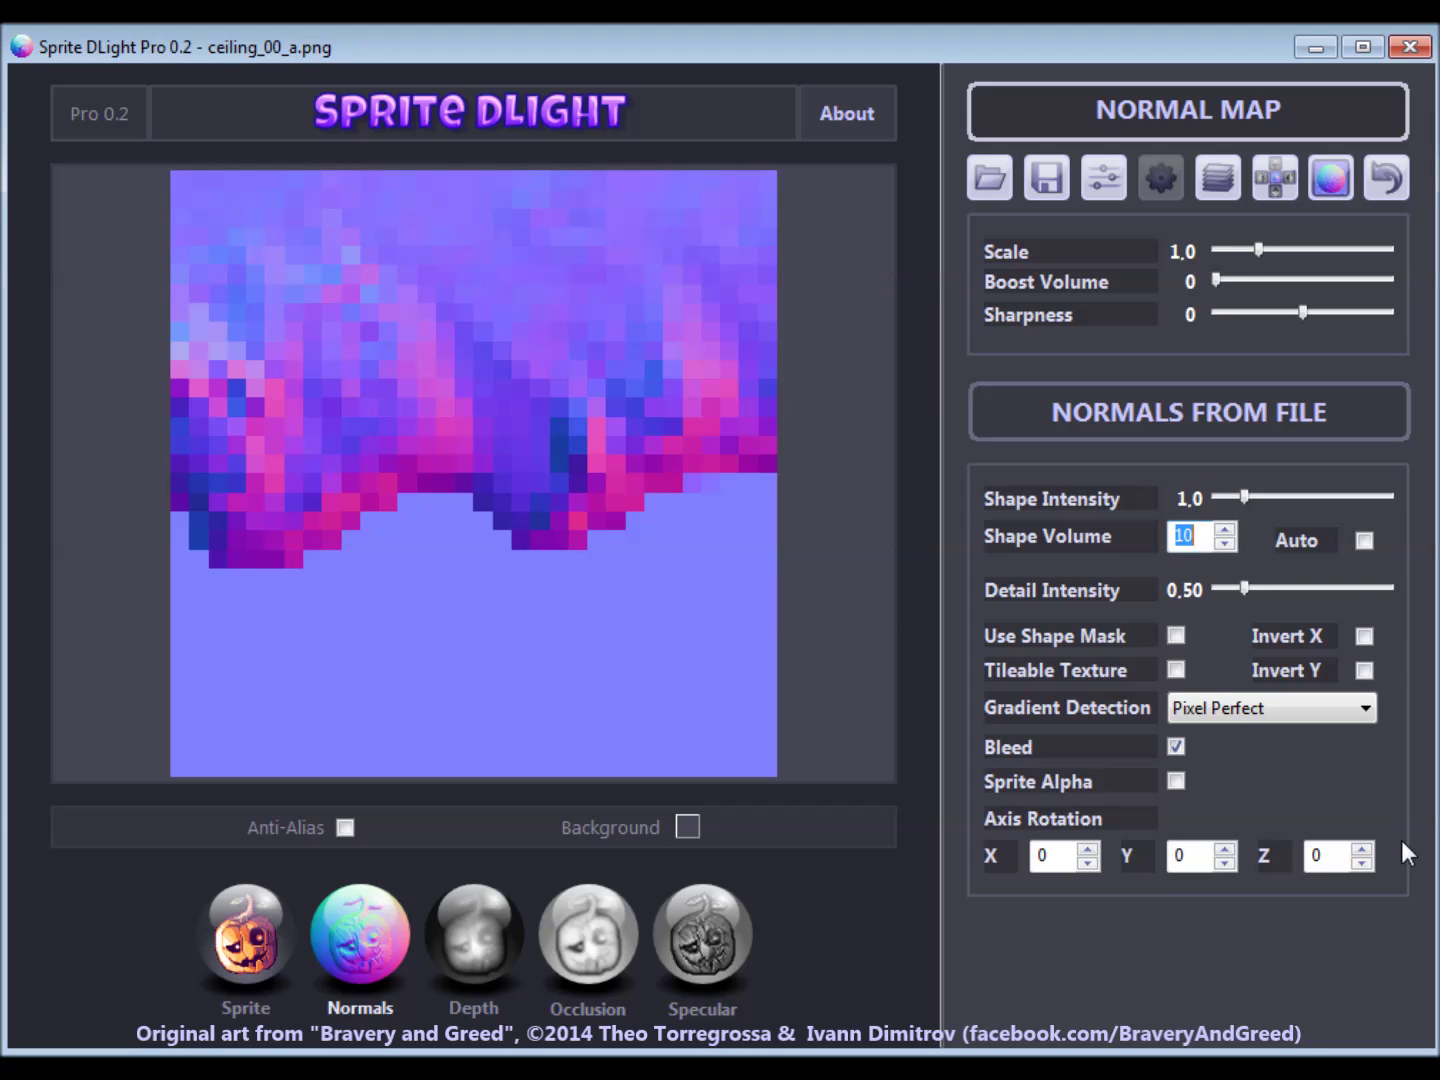
pyautogui.write('5')
pyautogui.press('Return')
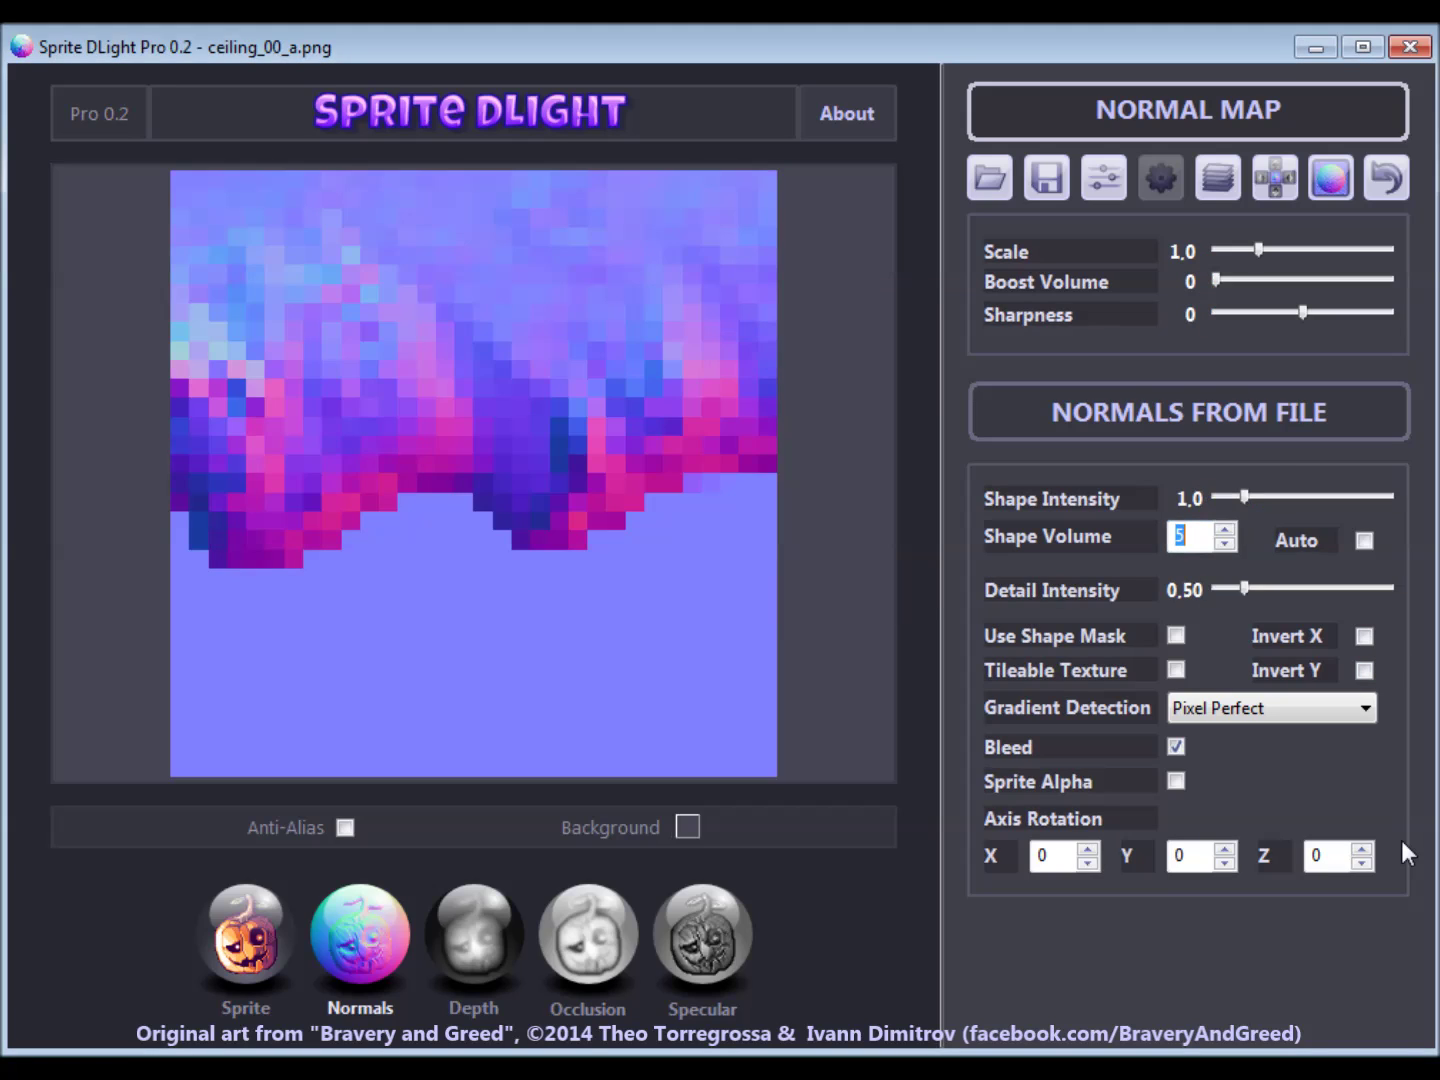
pyautogui.write('6')
pyautogui.press('Return')
pyautogui.write('7')
pyautogui.press('Return')
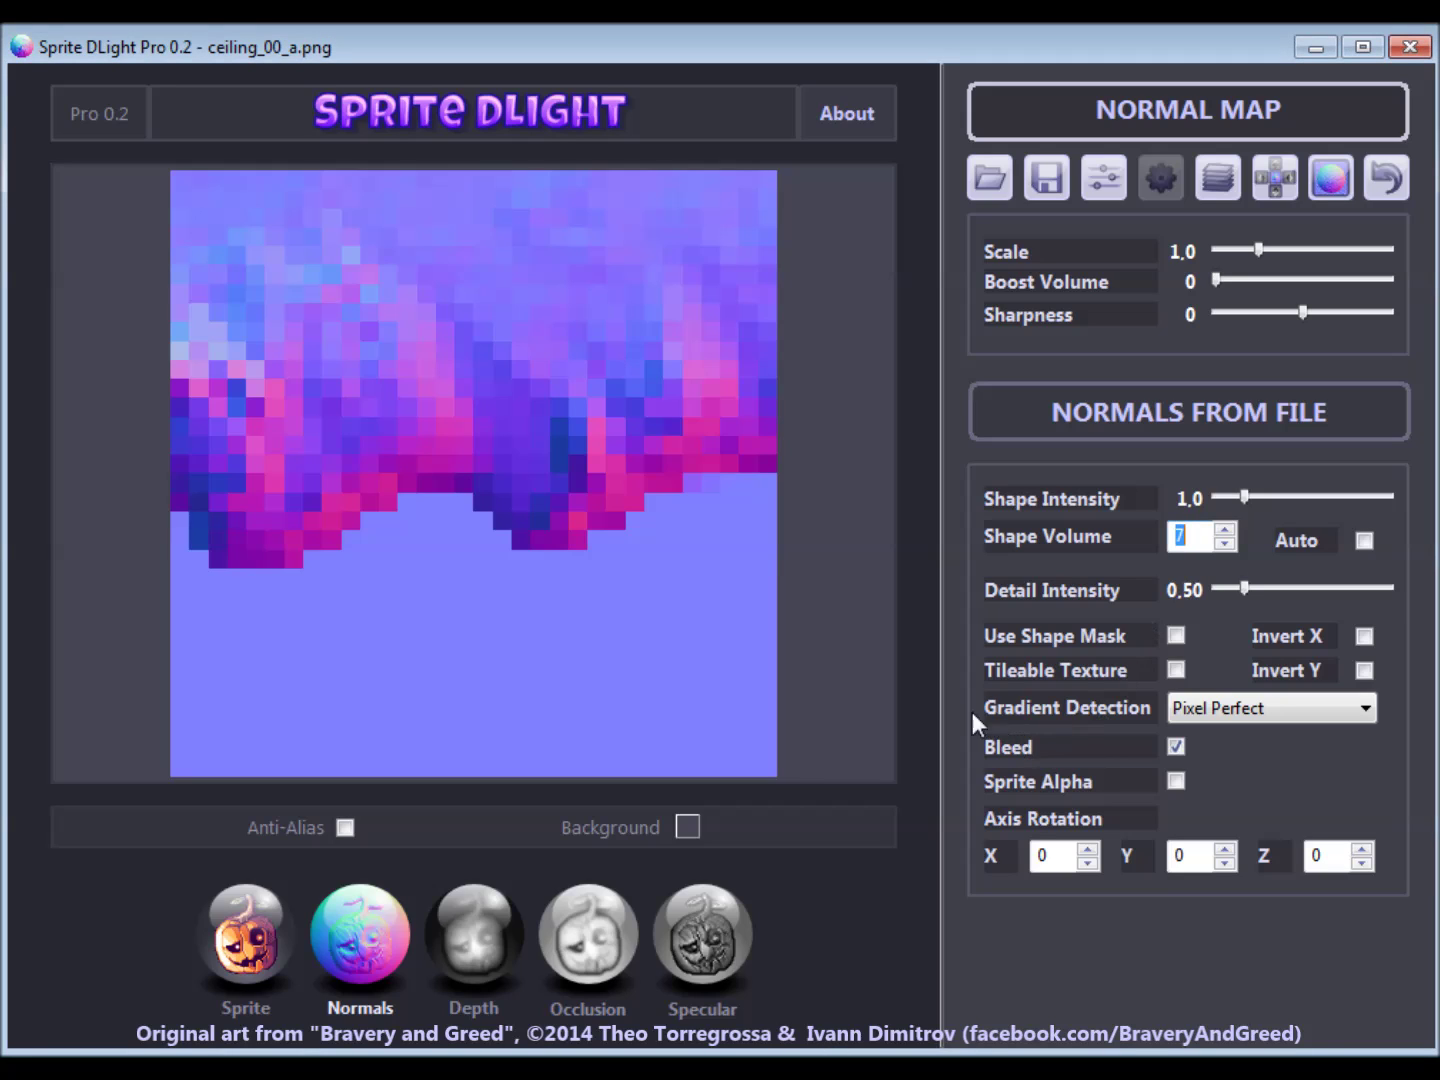
pyautogui.moveTo(997, 706)
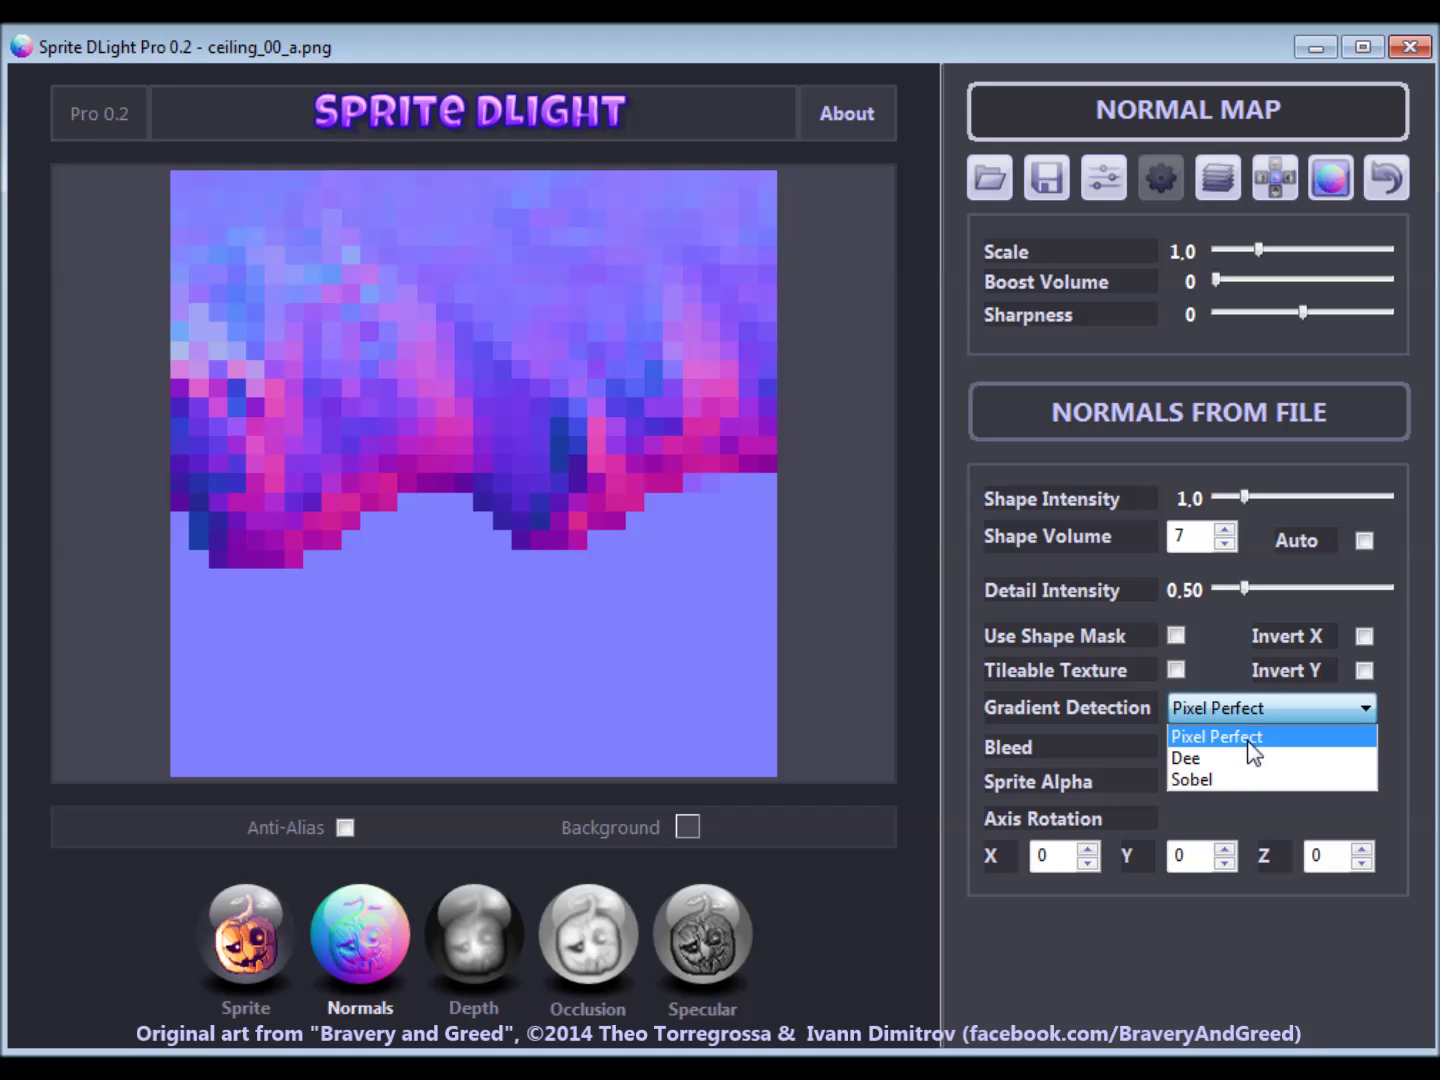
# - Try Pixel Perfect and Dee gradient detection, then settle on Sobel
pyautogui.click(1246, 742)
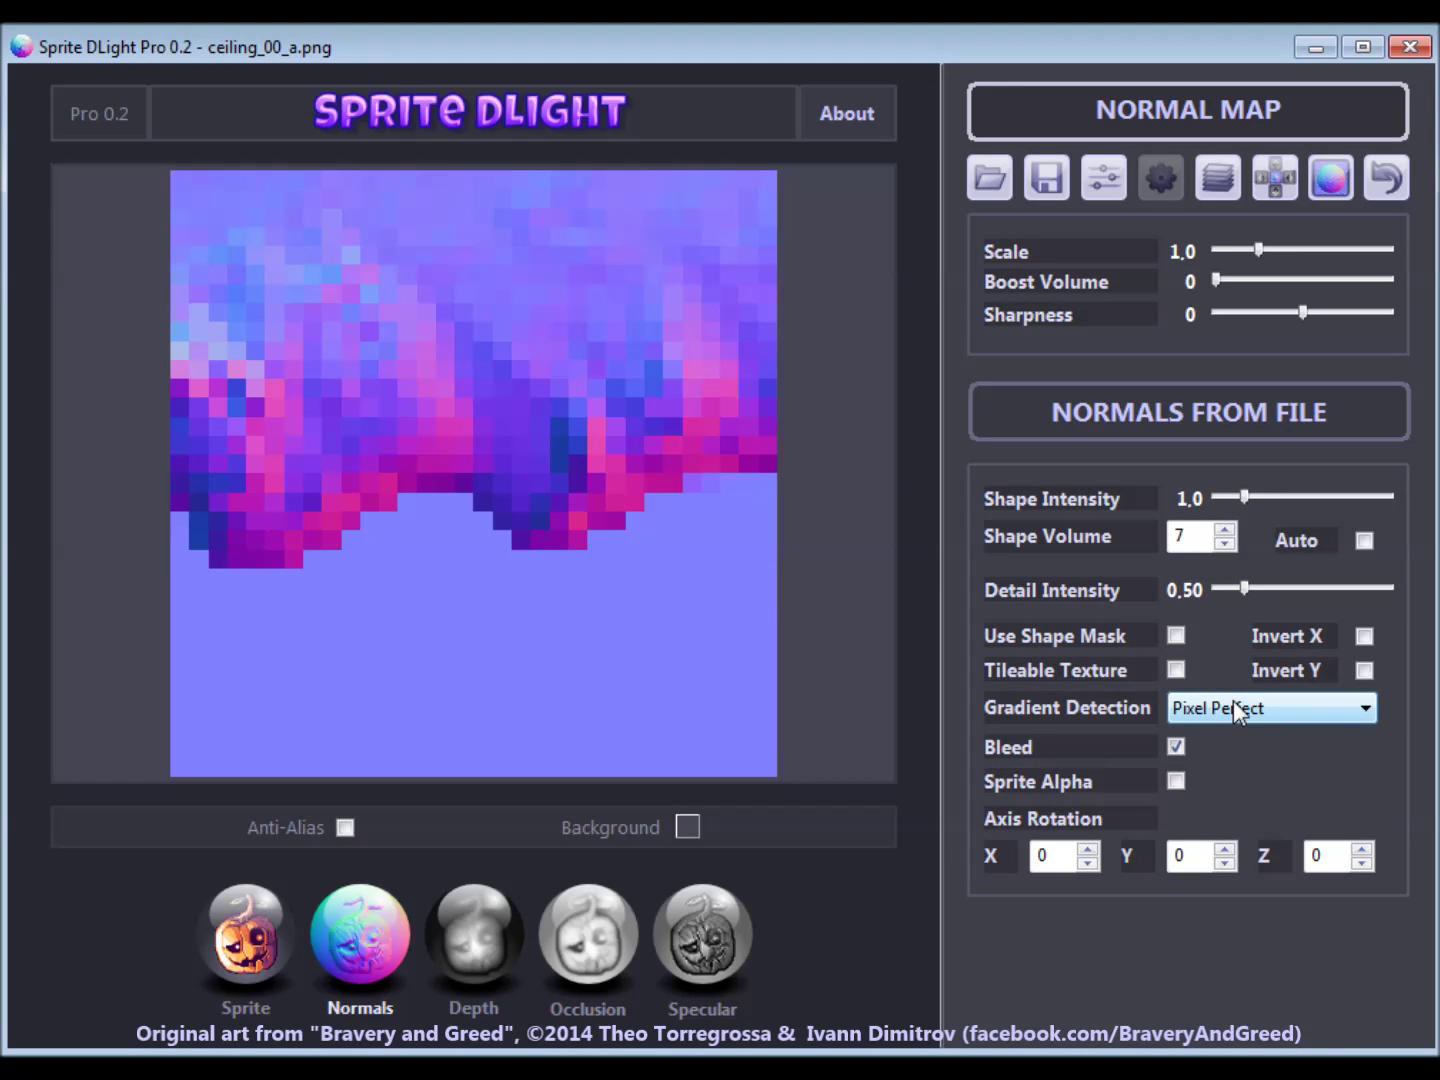
pyautogui.click(1235, 706)
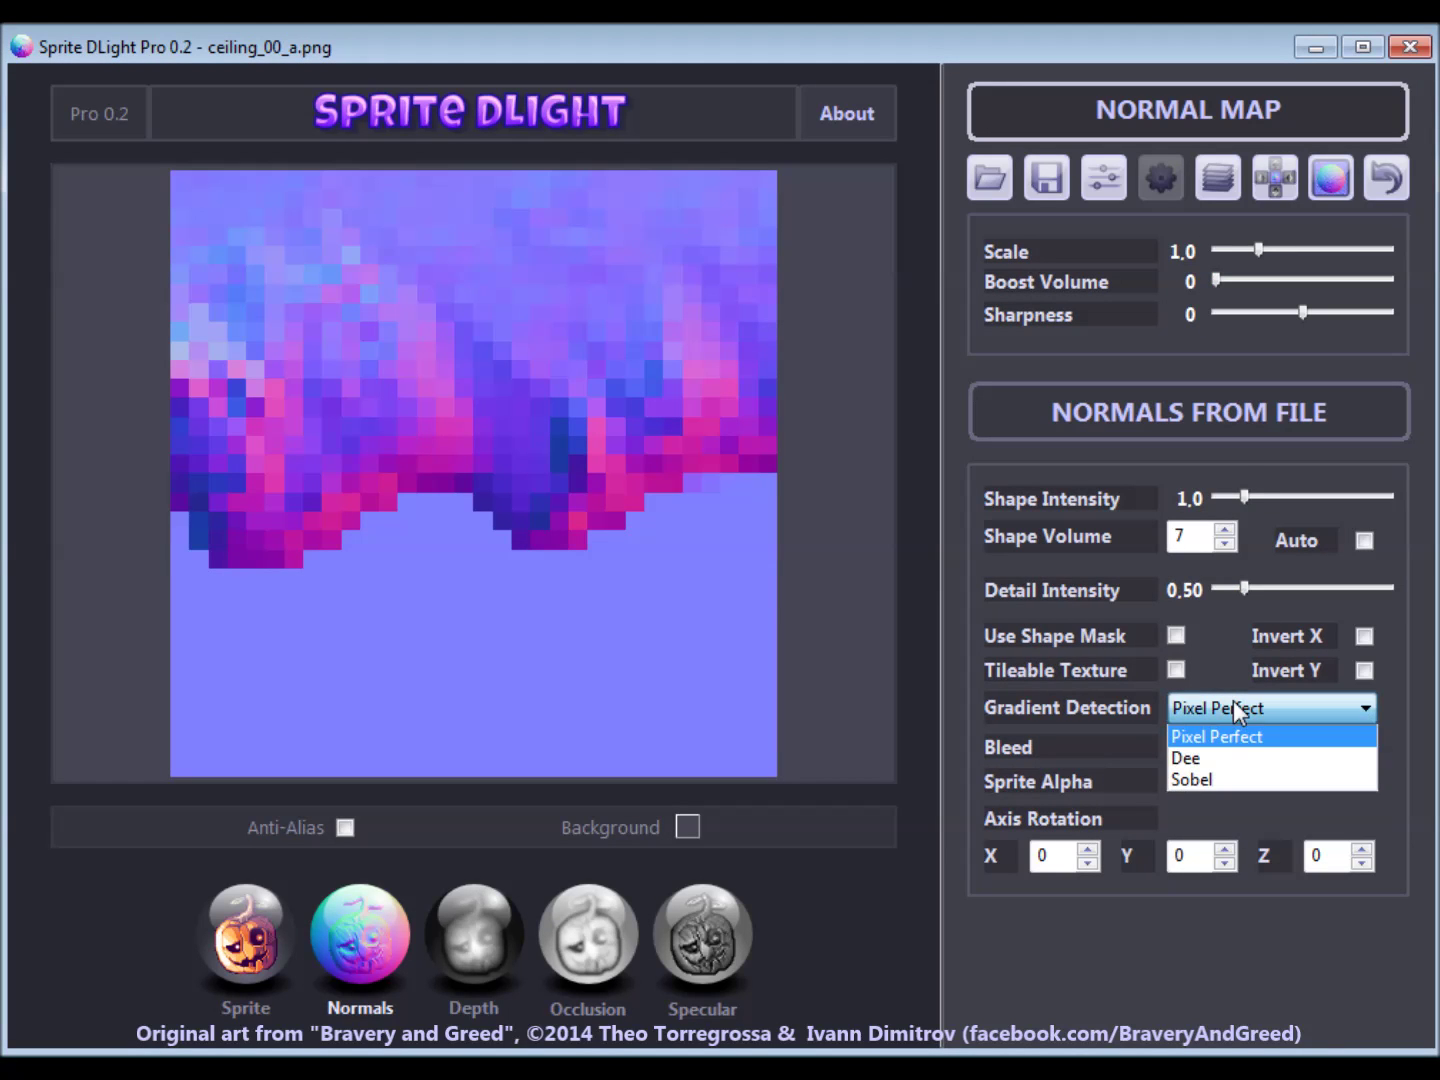
pyautogui.click(1206, 760)
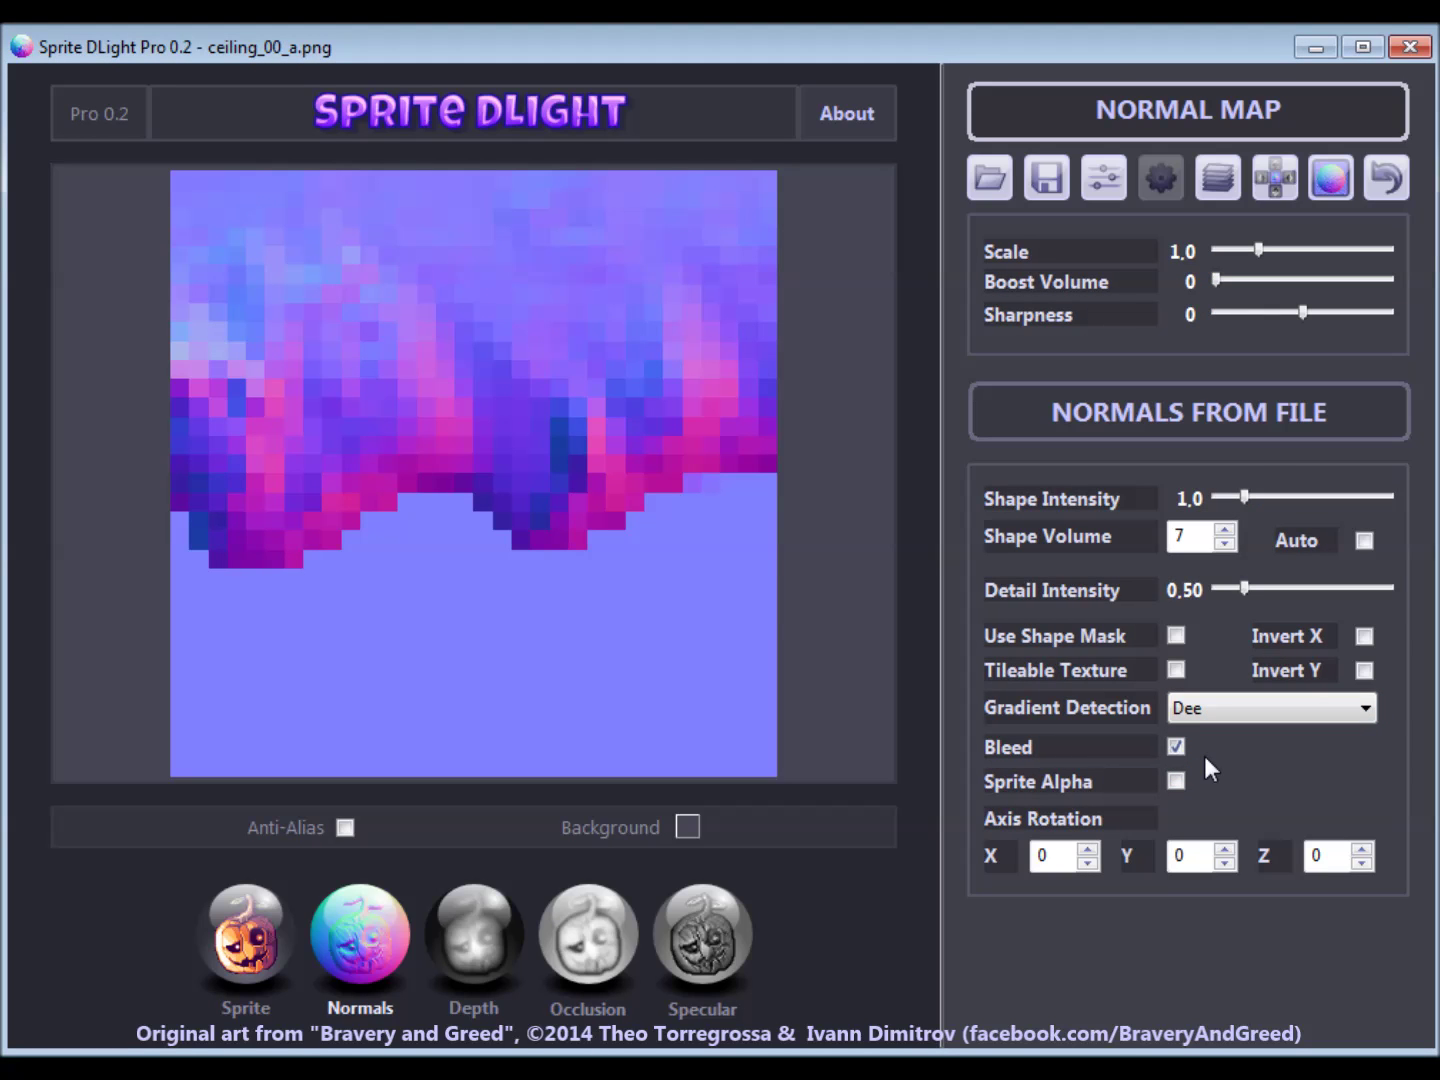
pyautogui.click(1292, 711)
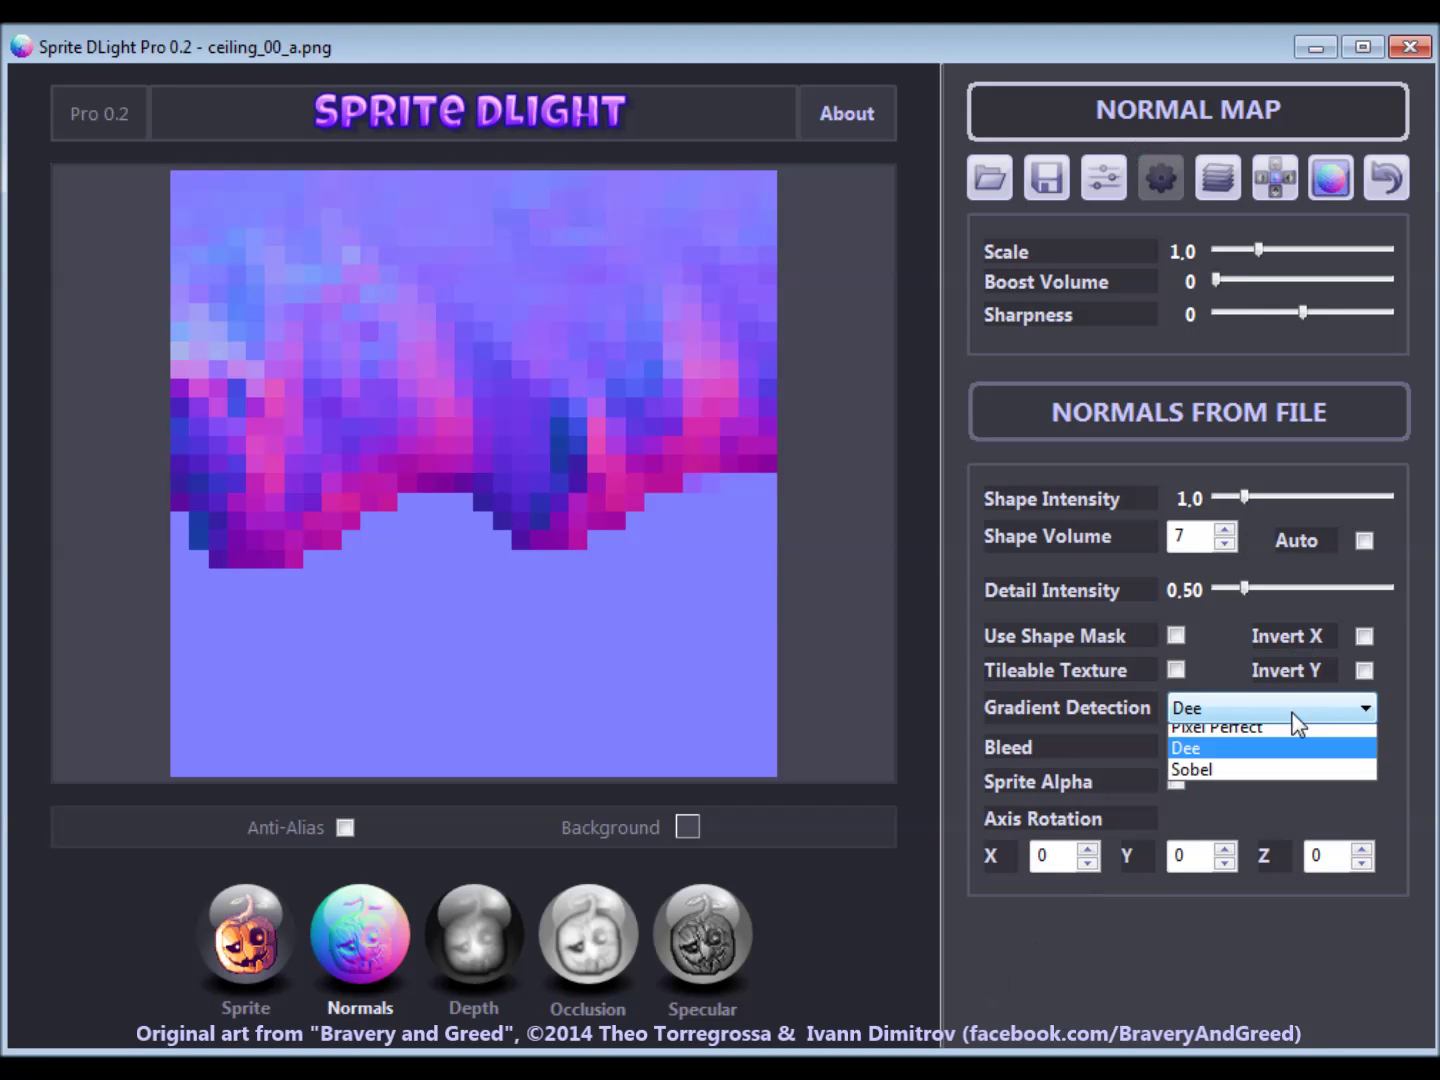
pyautogui.click(1249, 779)
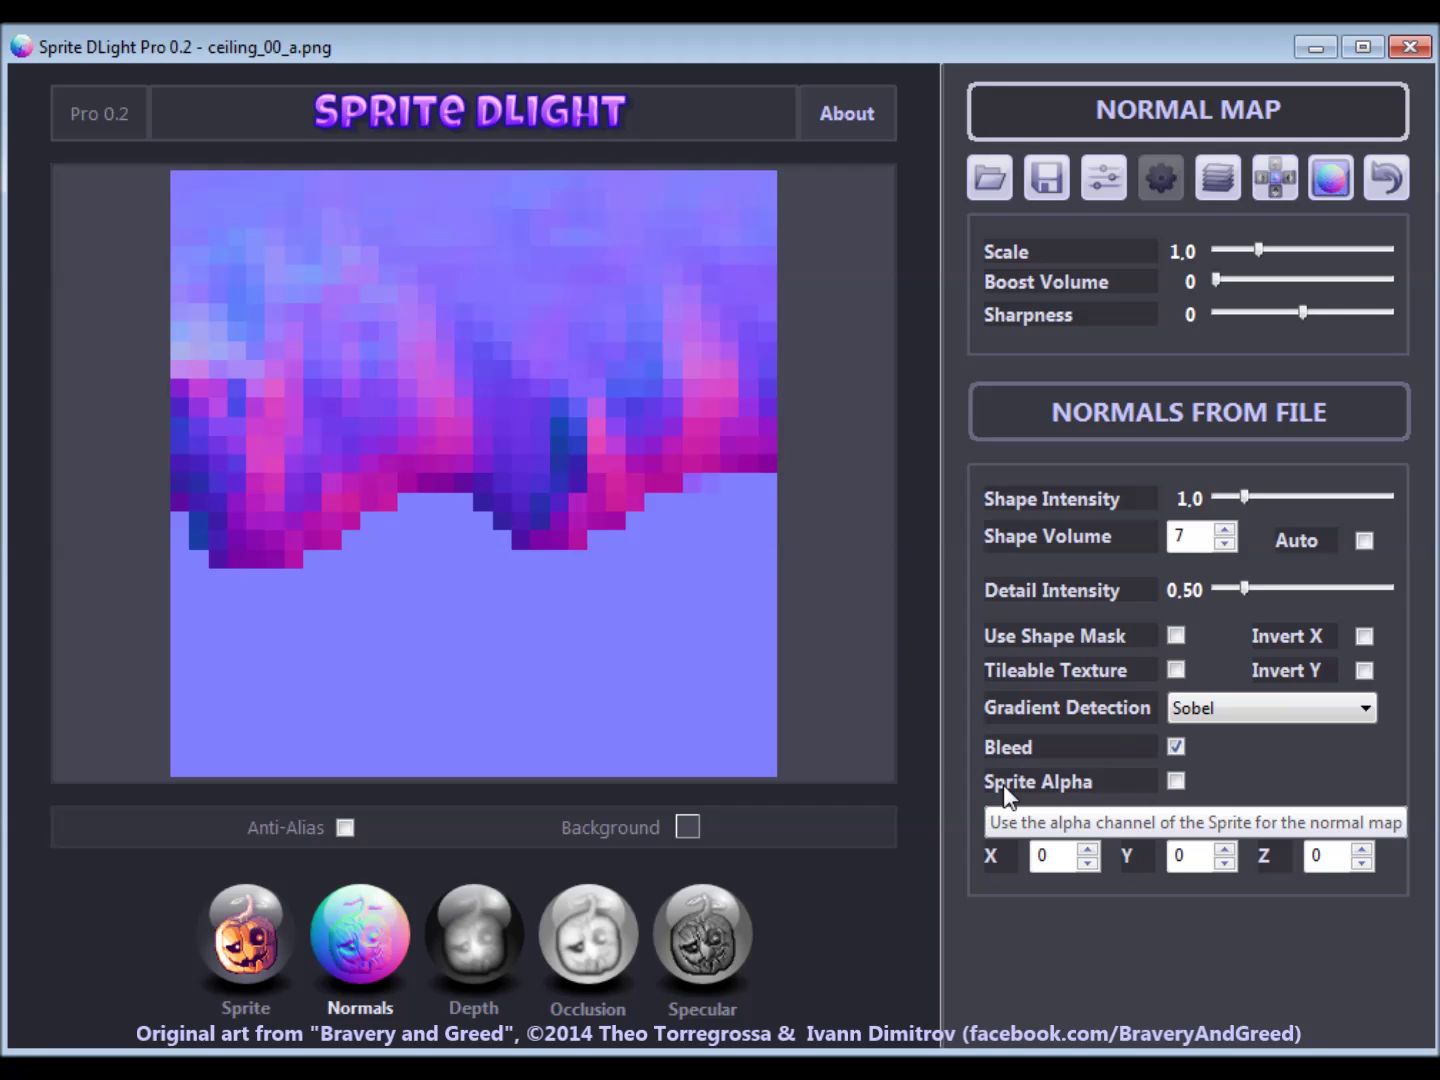
# - Tick Sprite Alpha and compare the tile's colour sprite with its normal map
pyautogui.click(1175, 781)
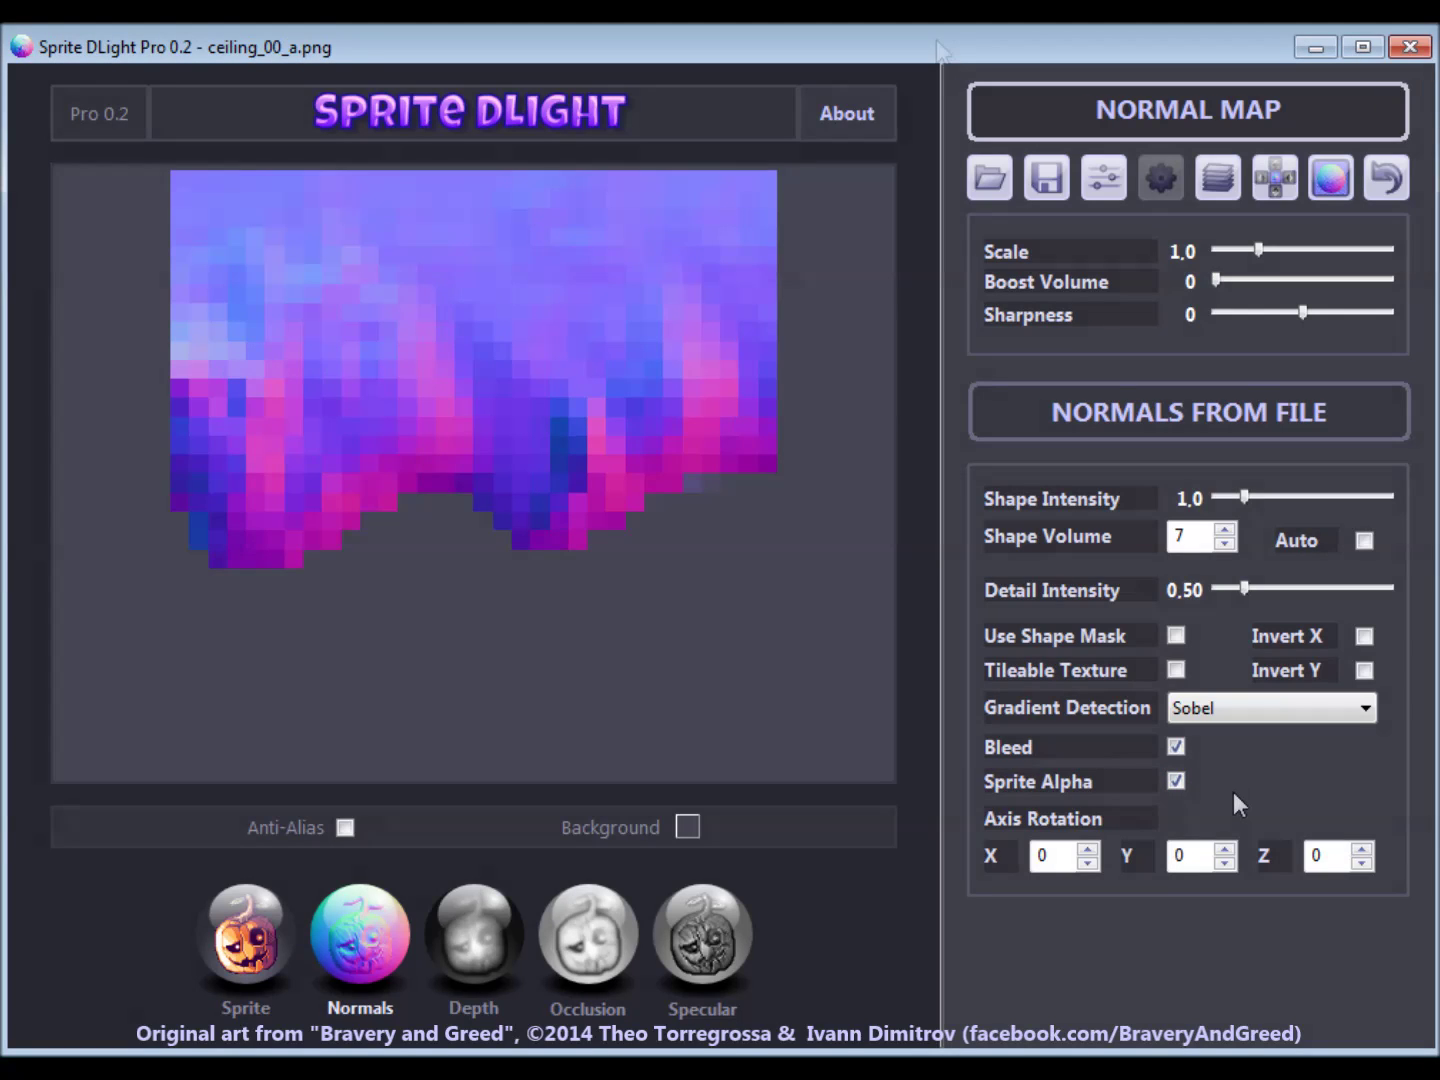
pyautogui.click(282, 942)
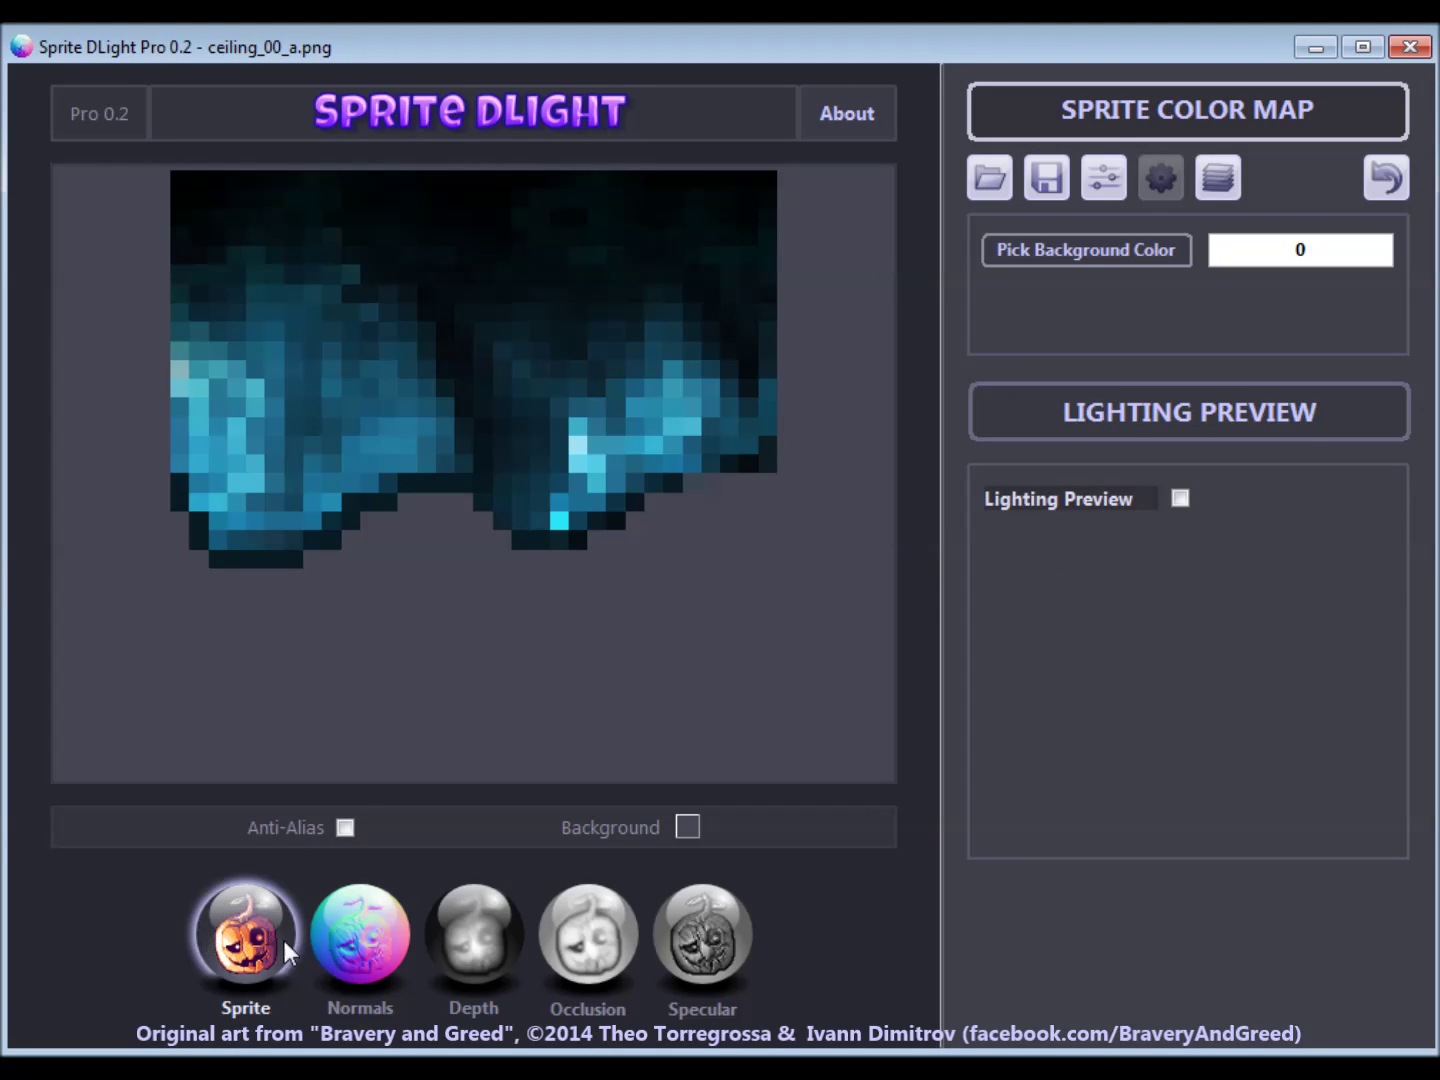
pyautogui.click(346, 928)
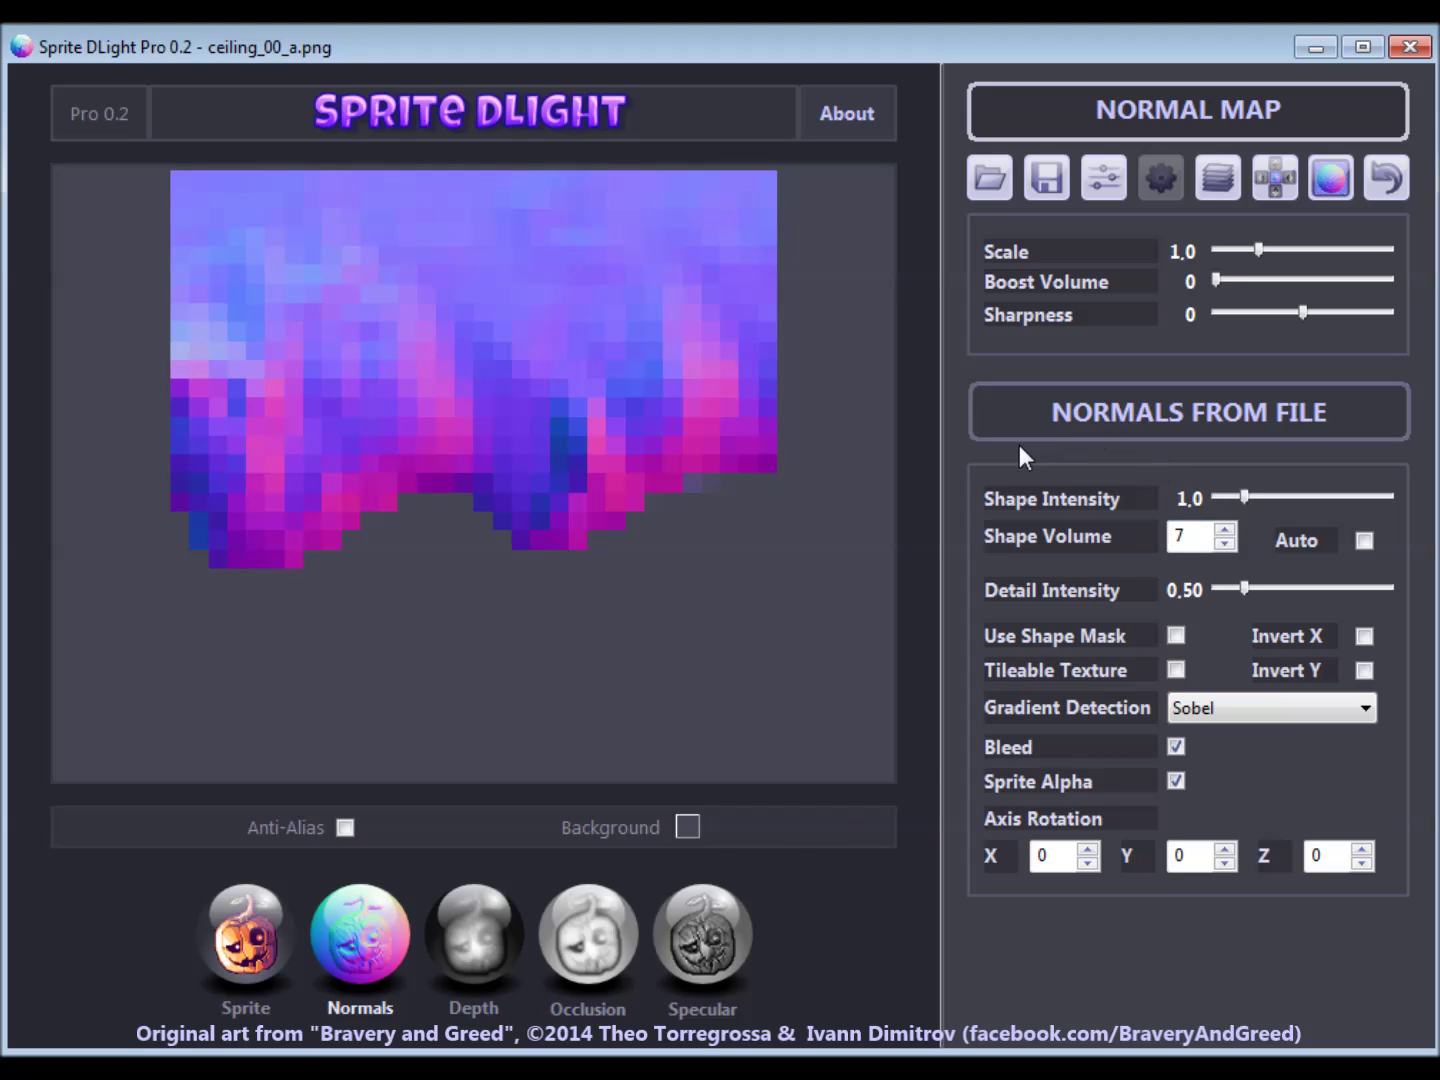
pyautogui.click(1221, 179)
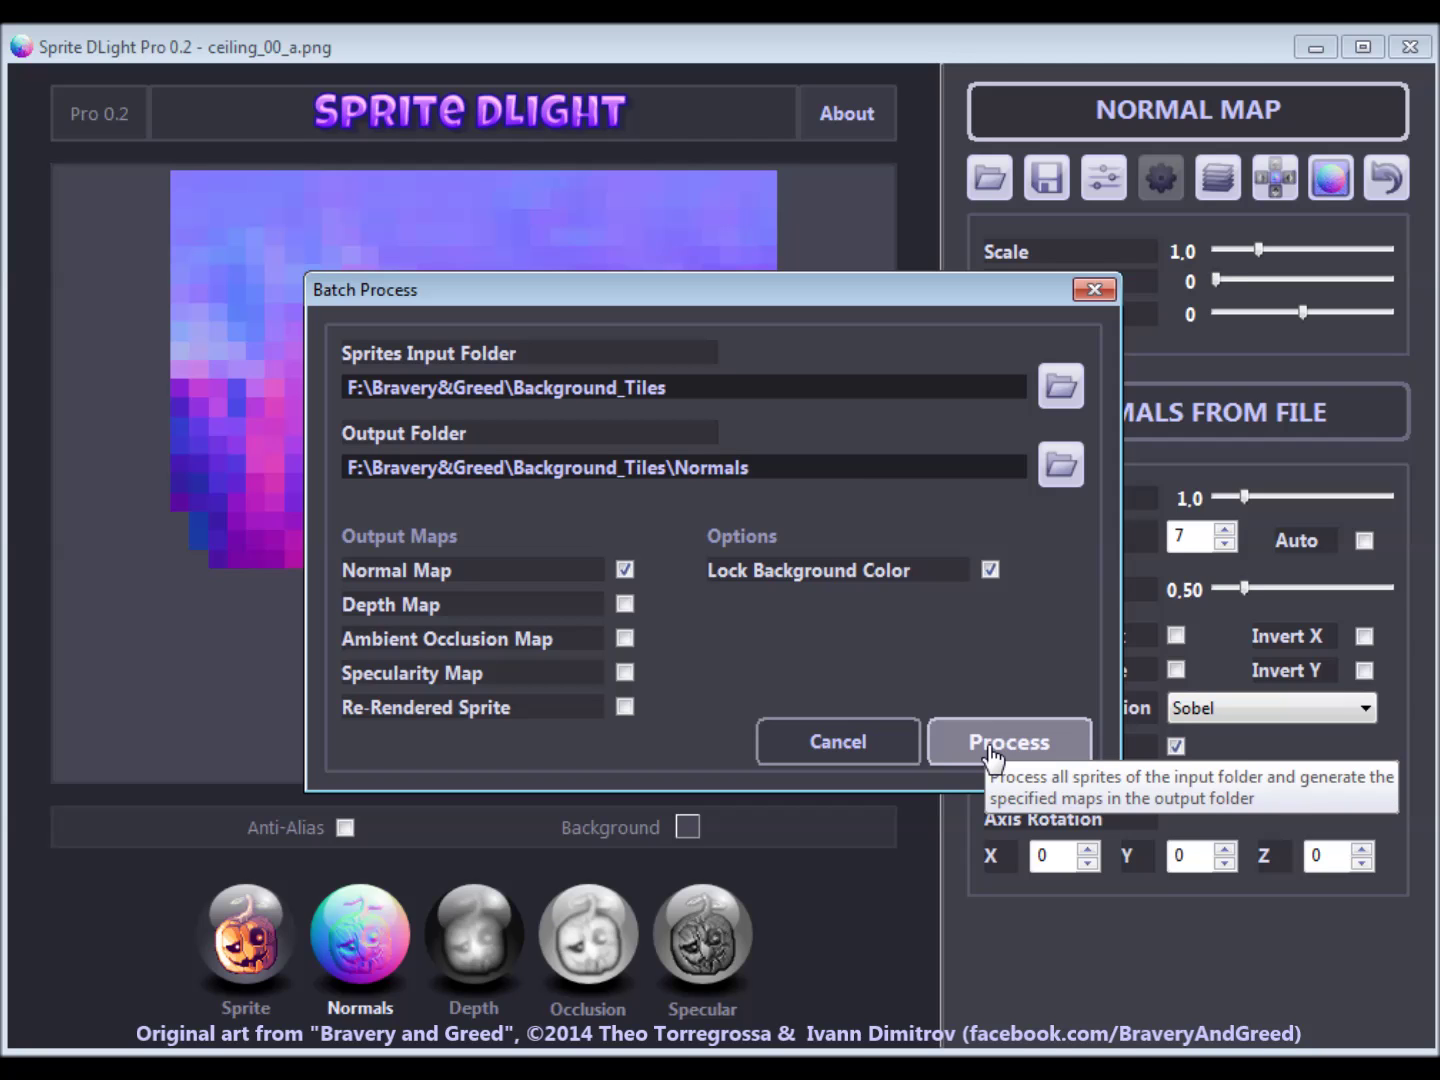
# - Process all Background_Tiles sprites into normal maps in Background_Tiles\Normals
pyautogui.click(994, 758)
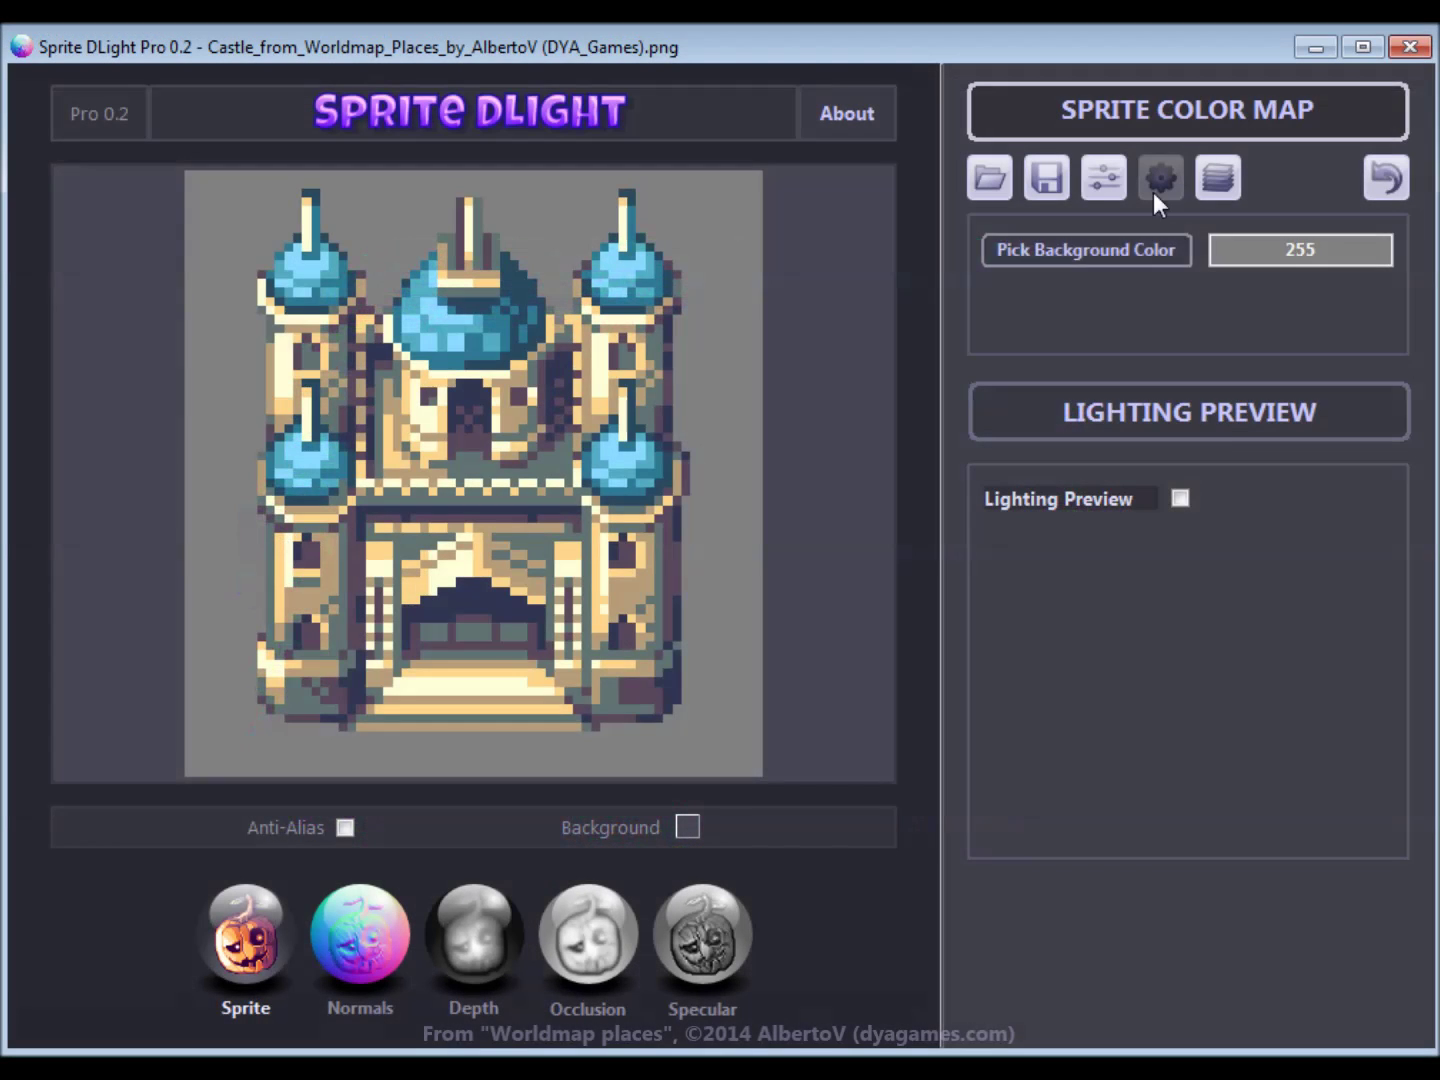
# - Light the castle with Lighting Preview, light angle 230, Dynamic mode and Mouse circulation
pyautogui.click(1183, 500)
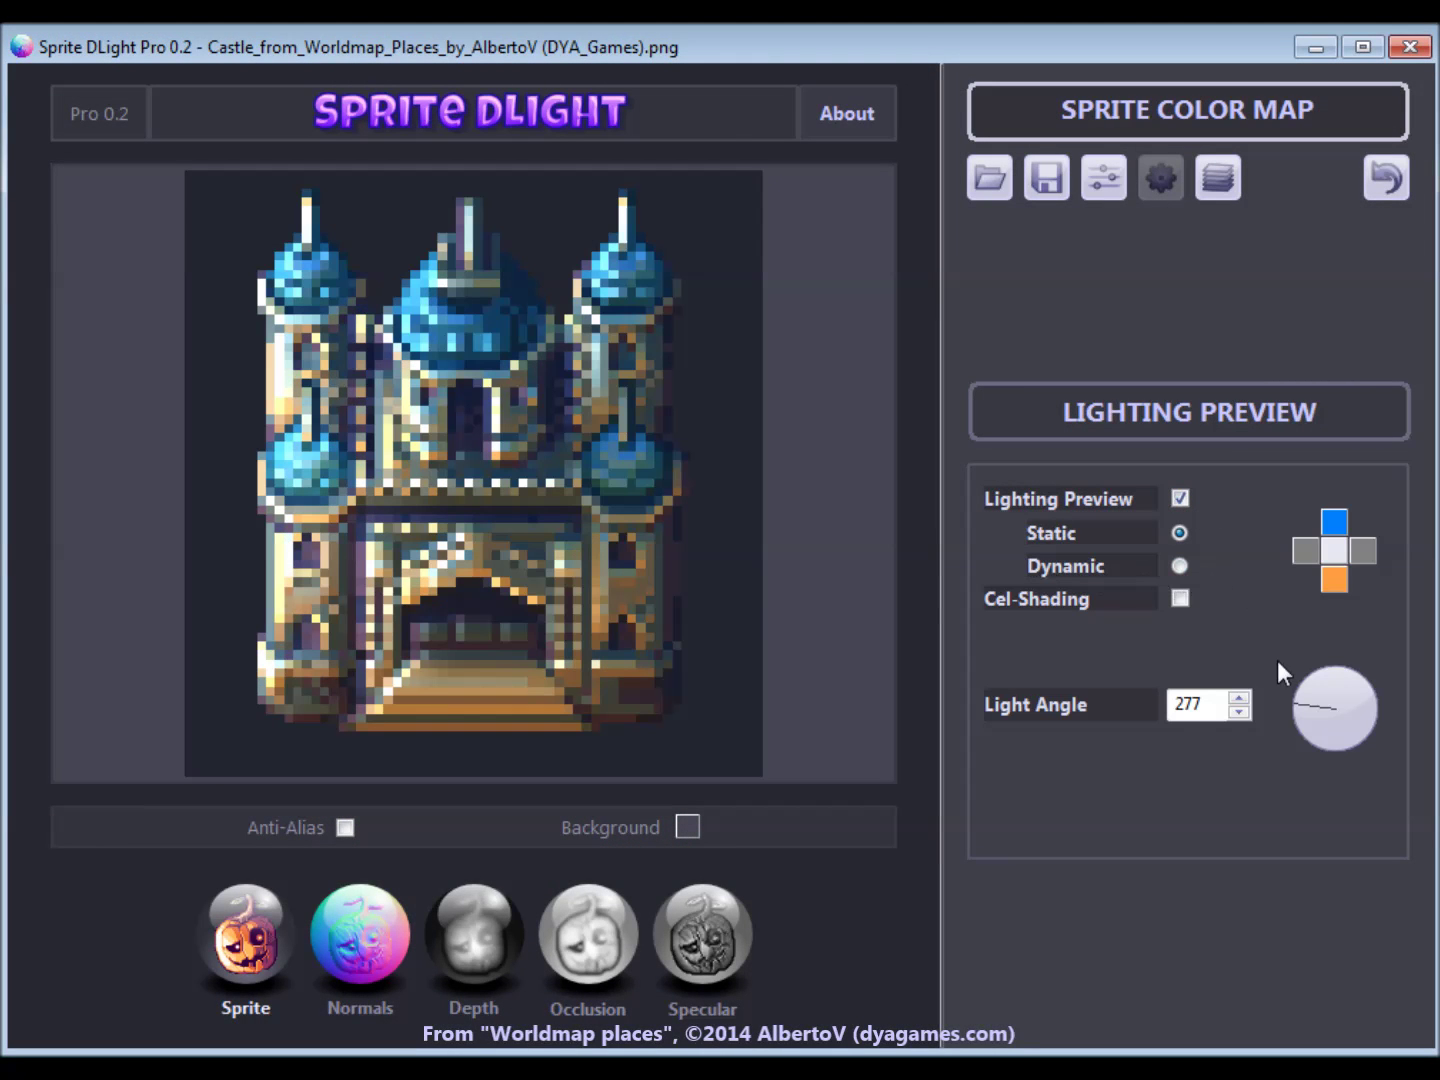
pyautogui.moveTo(1336, 694); pyautogui.dragTo(1319, 726)
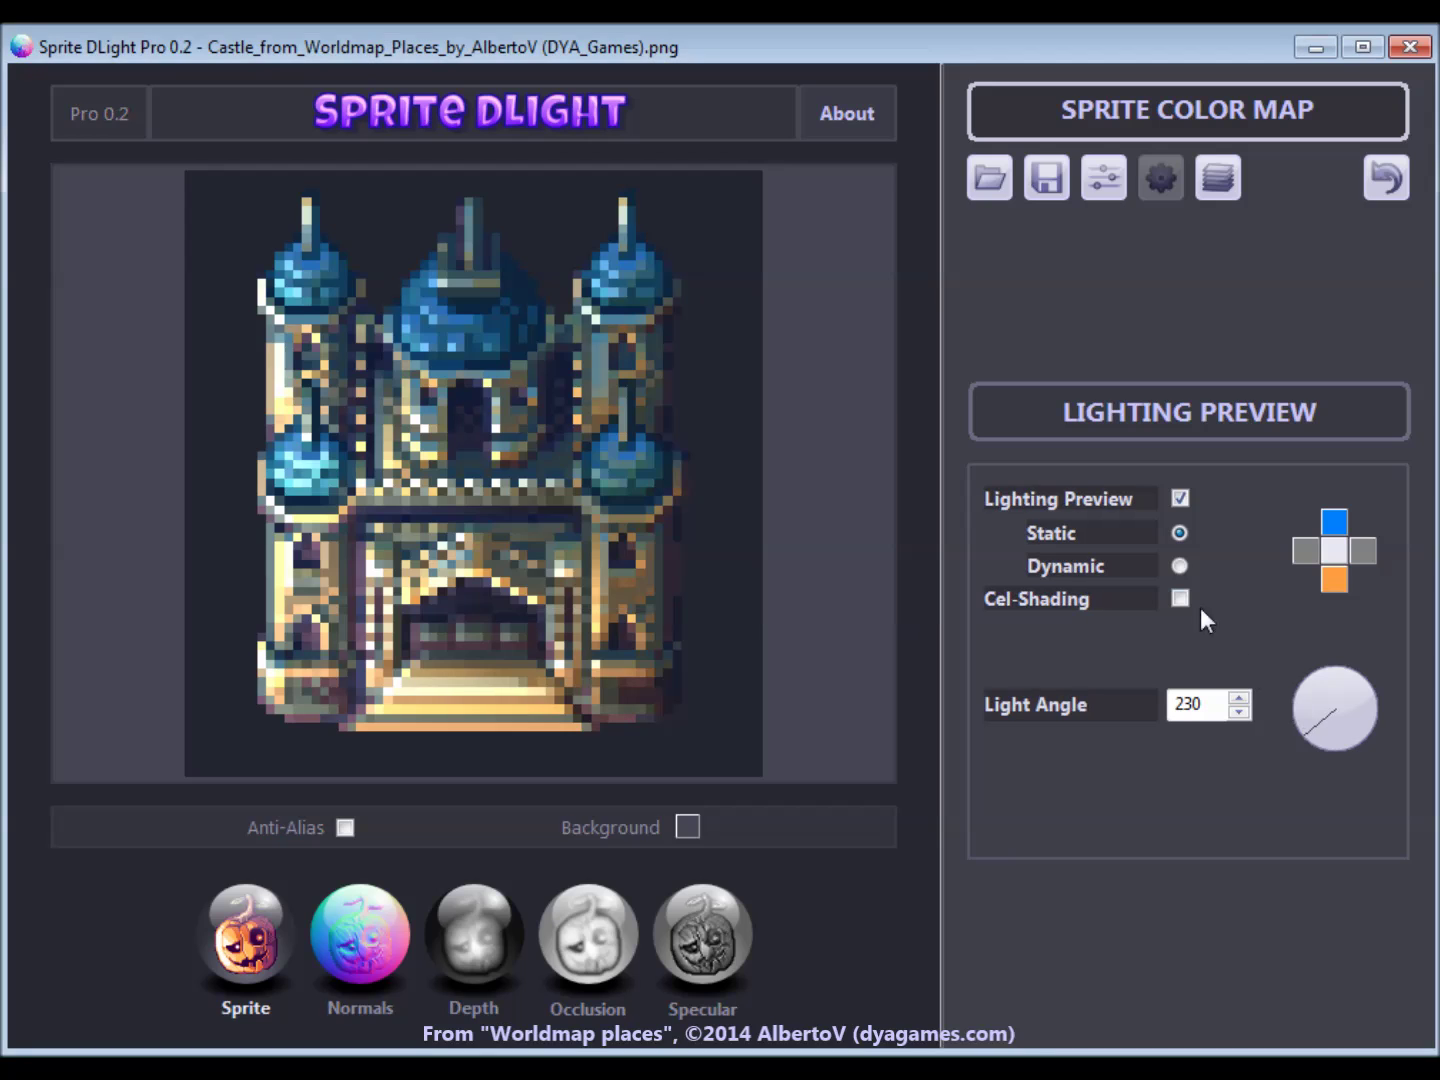
pyautogui.click(1179, 565)
pyautogui.click(1215, 664)
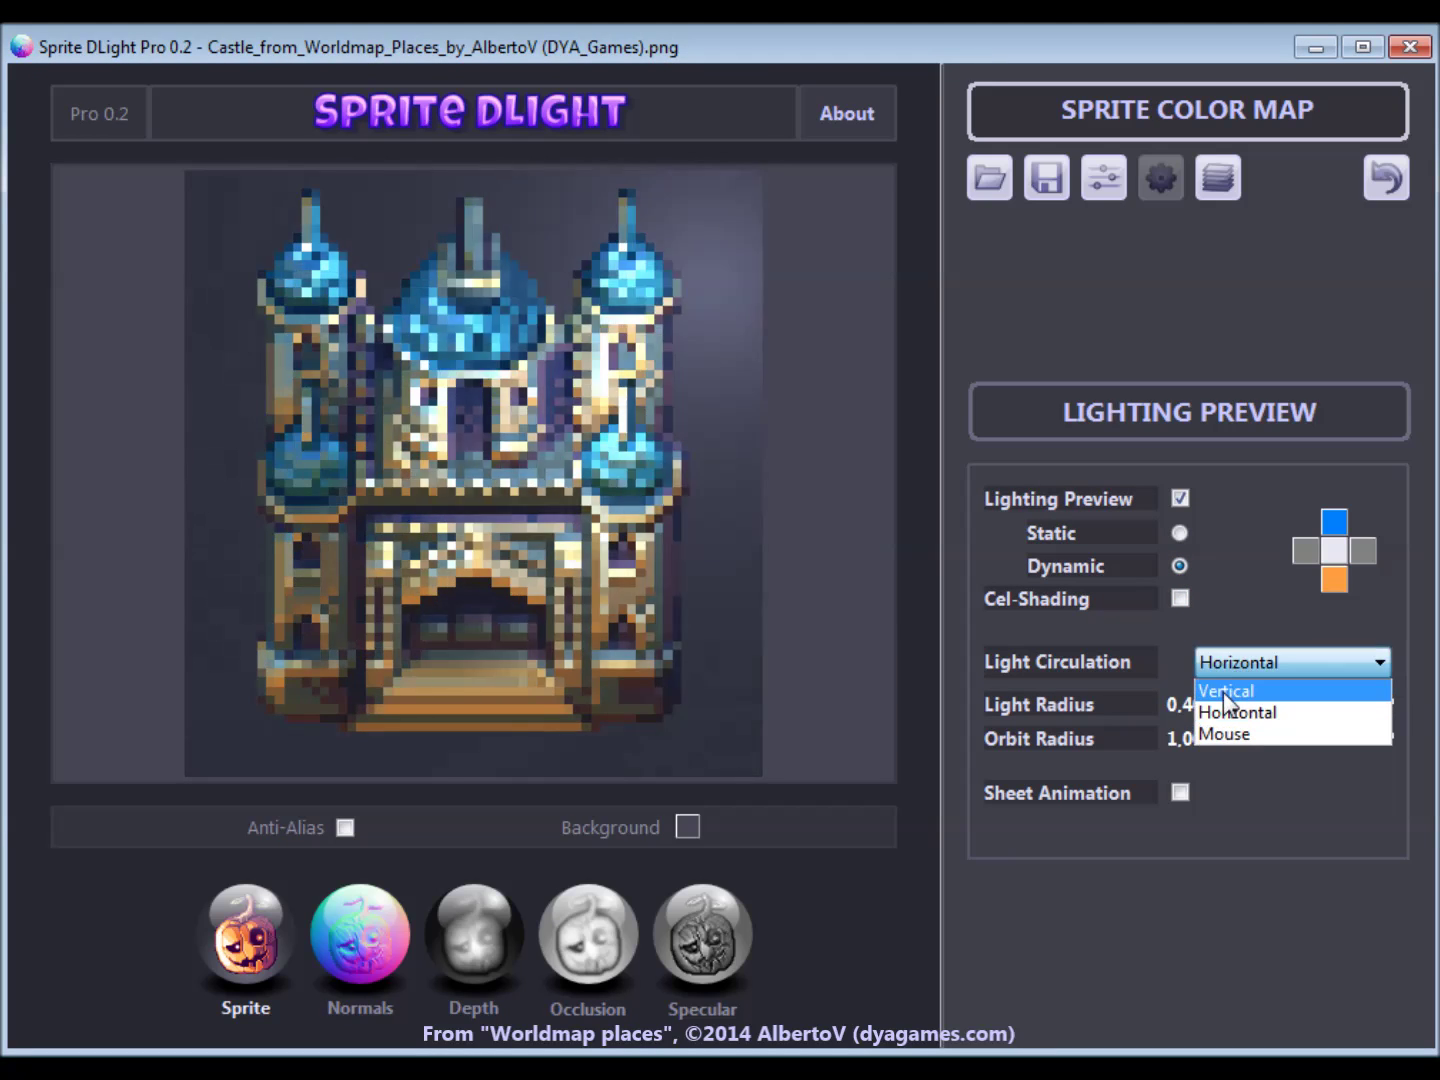
pyautogui.click(1227, 691)
pyautogui.click(1239, 662)
pyautogui.click(1225, 734)
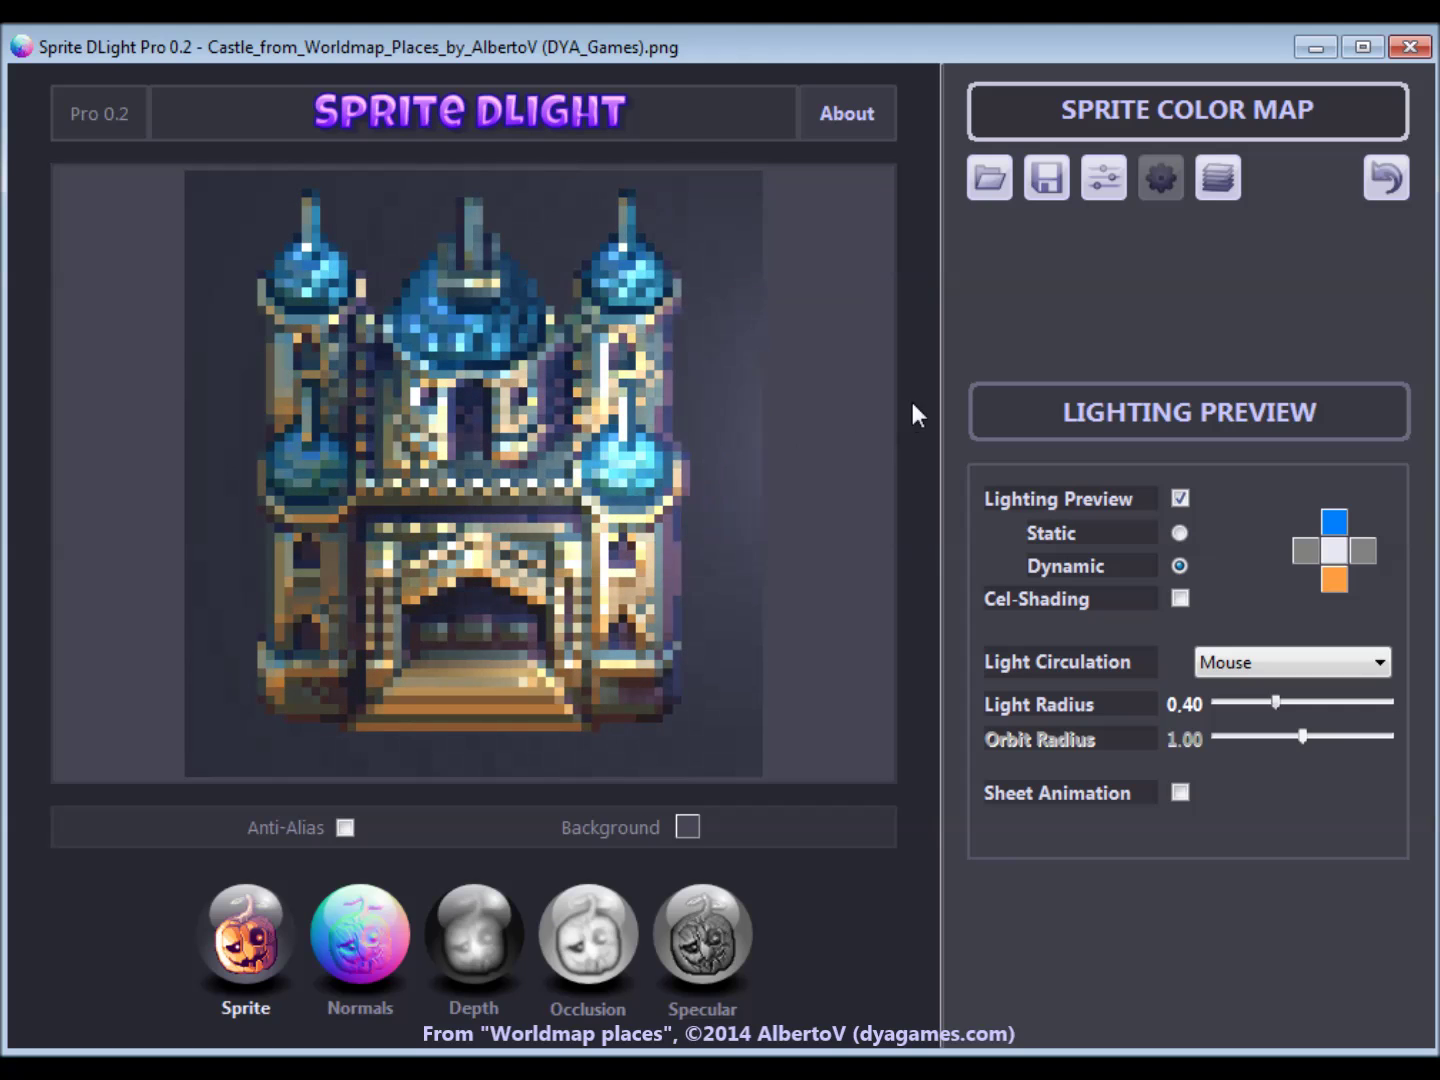
pyautogui.click(358, 939)
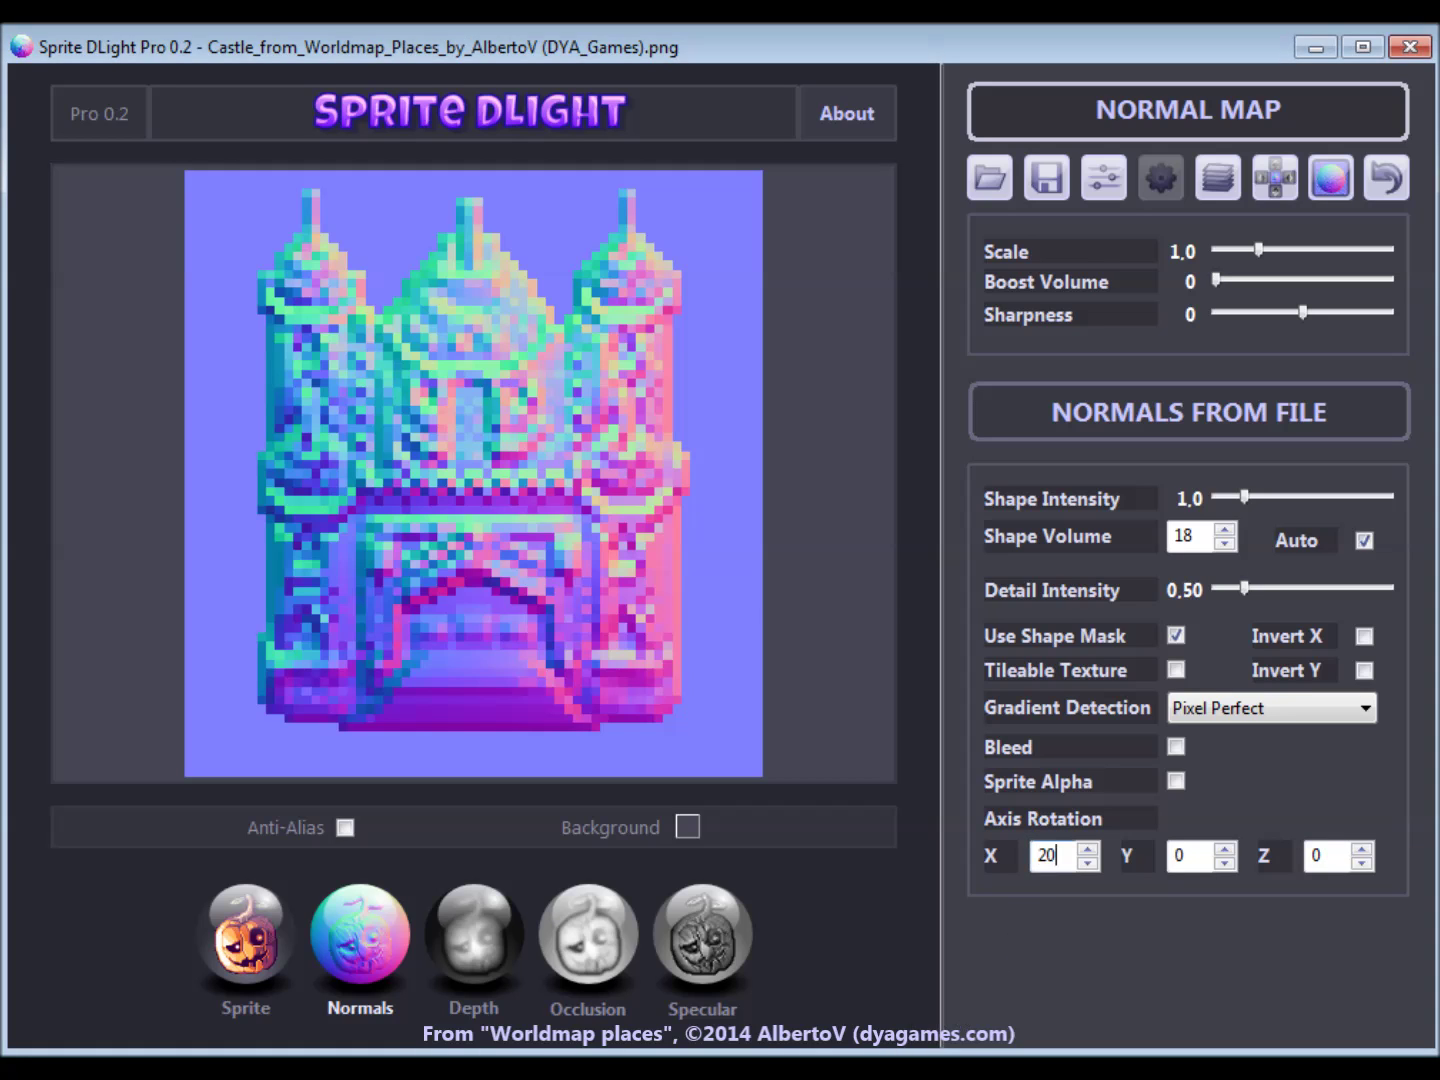
# - Try Y and Z axis rotations of 20, returning both to 0
pyautogui.doubleClick(1041, 855)
pyautogui.write('0')
pyautogui.doubleClick(1177, 855)
pyautogui.write('20')
pyautogui.press('Return')
pyautogui.write('0')
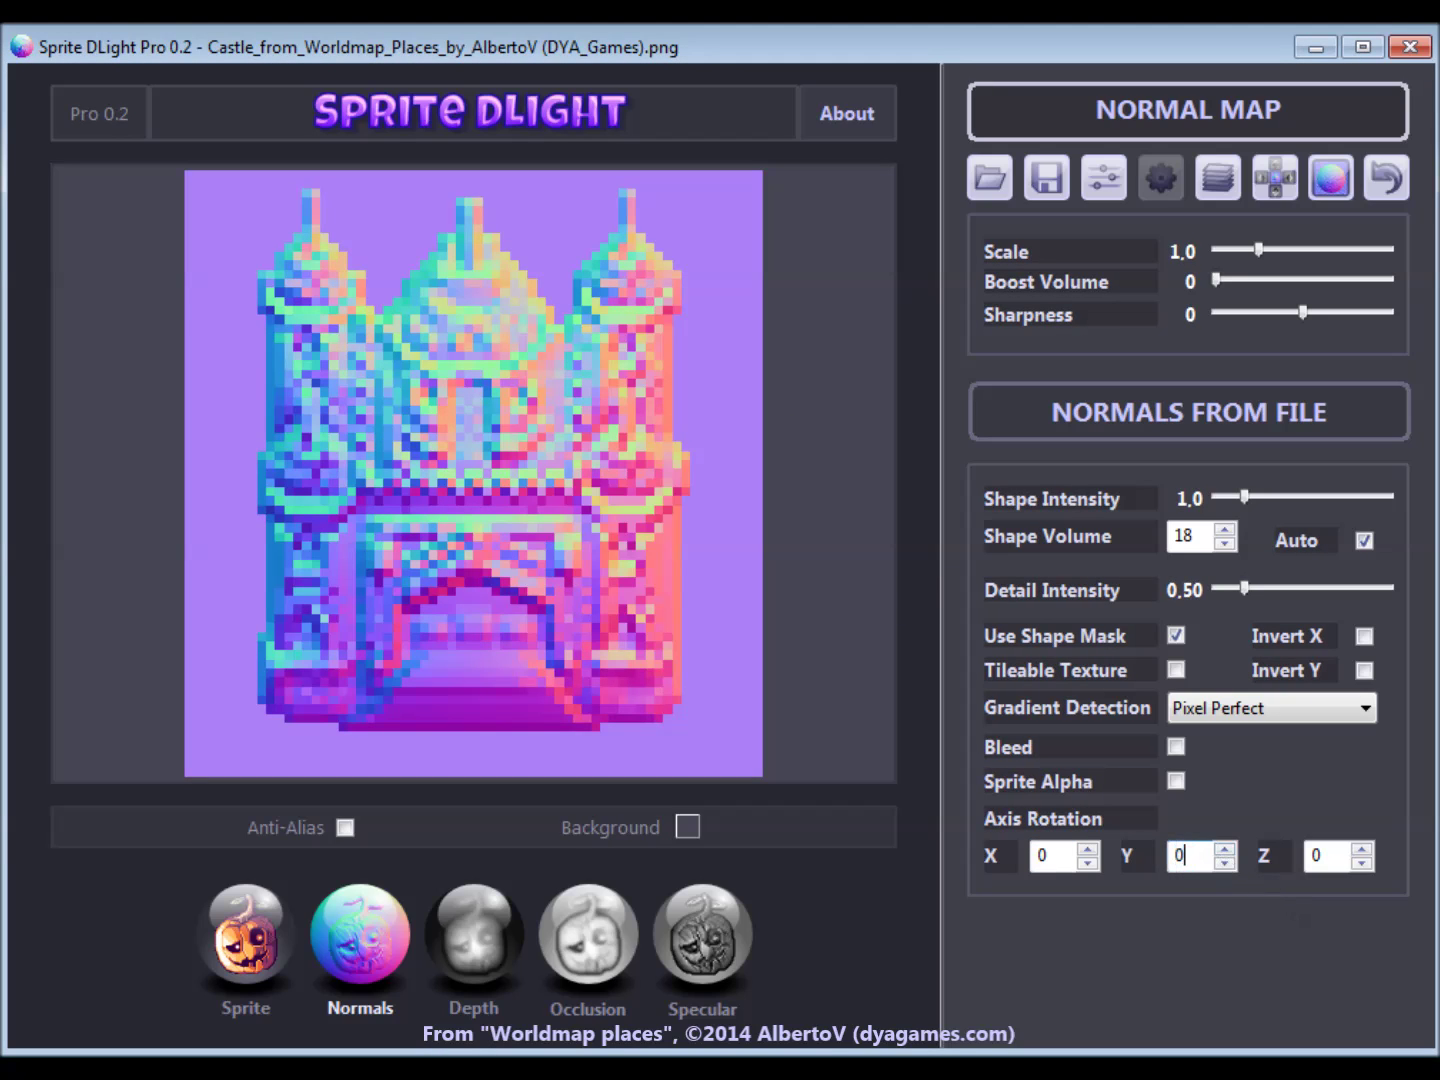
pyautogui.press('Return')
pyautogui.doubleClick(1320, 855)
pyautogui.write('20')
pyautogui.press('Return')
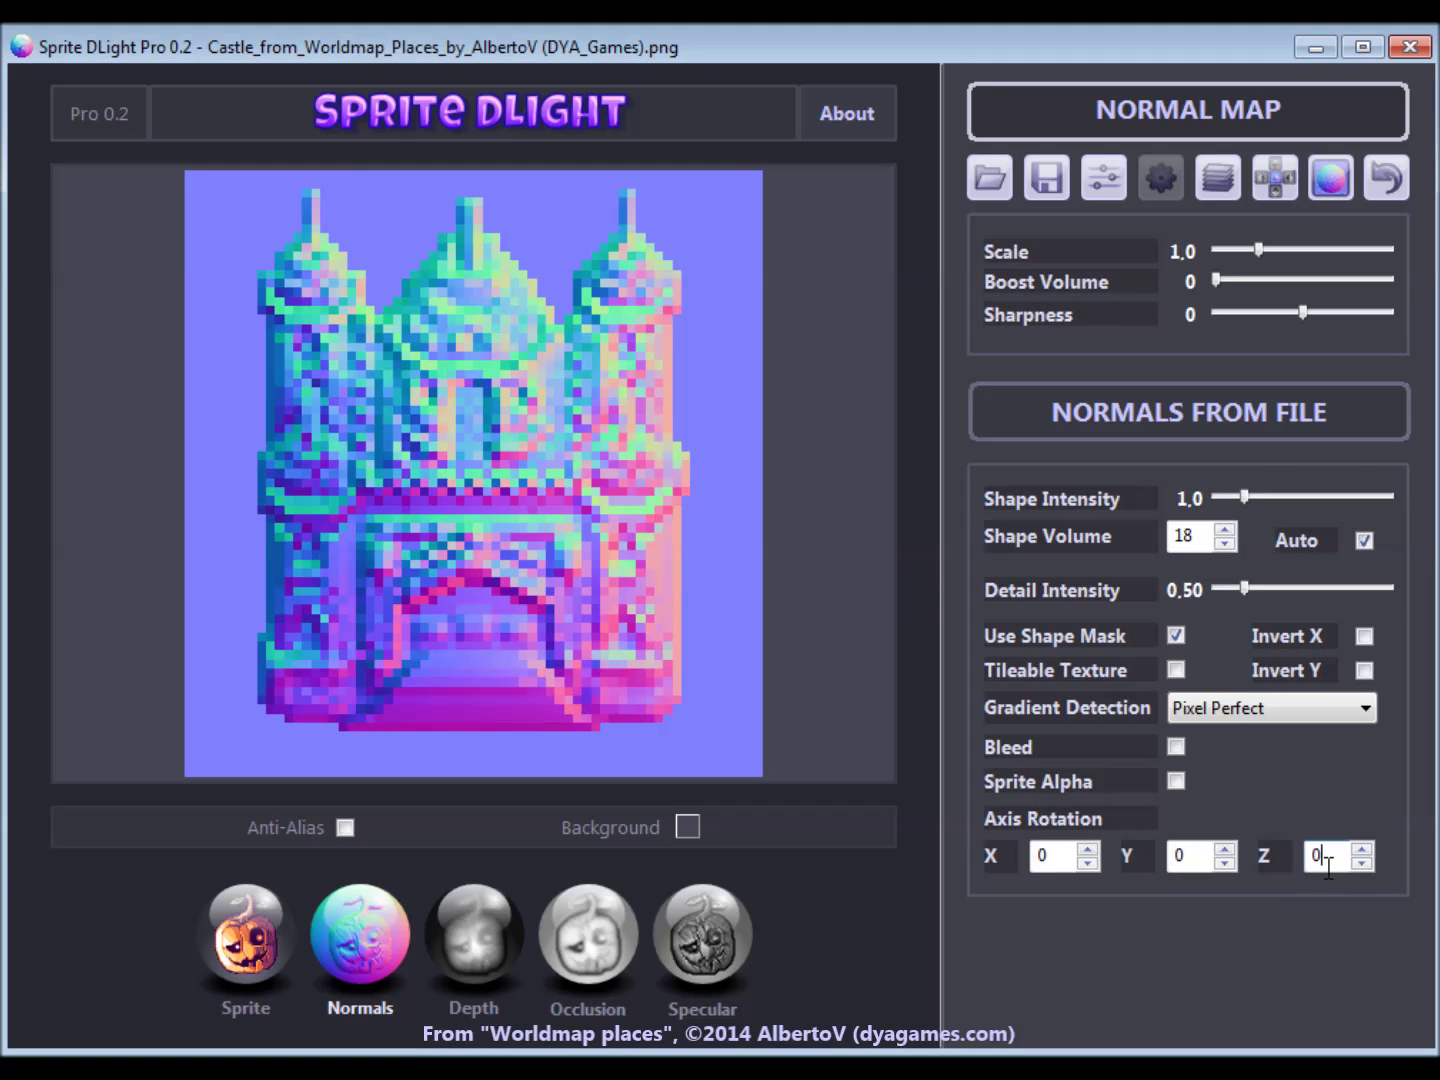
pyautogui.press('Return')
# - Set X axis rotation to 40 and view the lit castle sprite
pyautogui.doubleClick(1041, 855)
pyautogui.write('40')
pyautogui.press('Return')
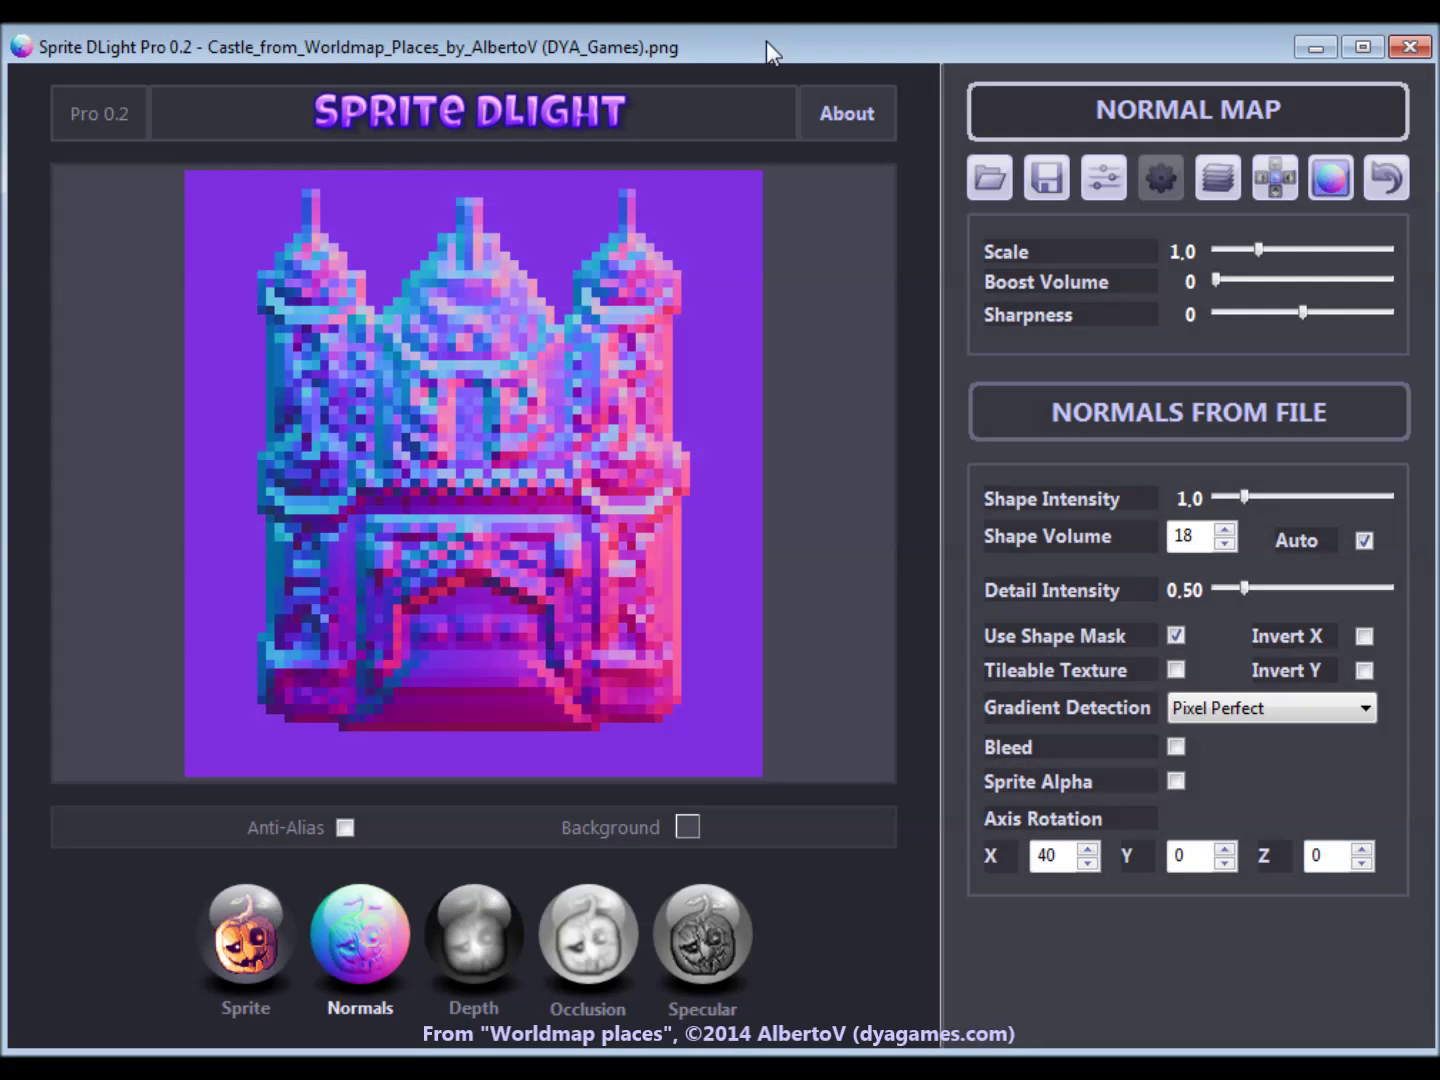
pyautogui.click(268, 955)
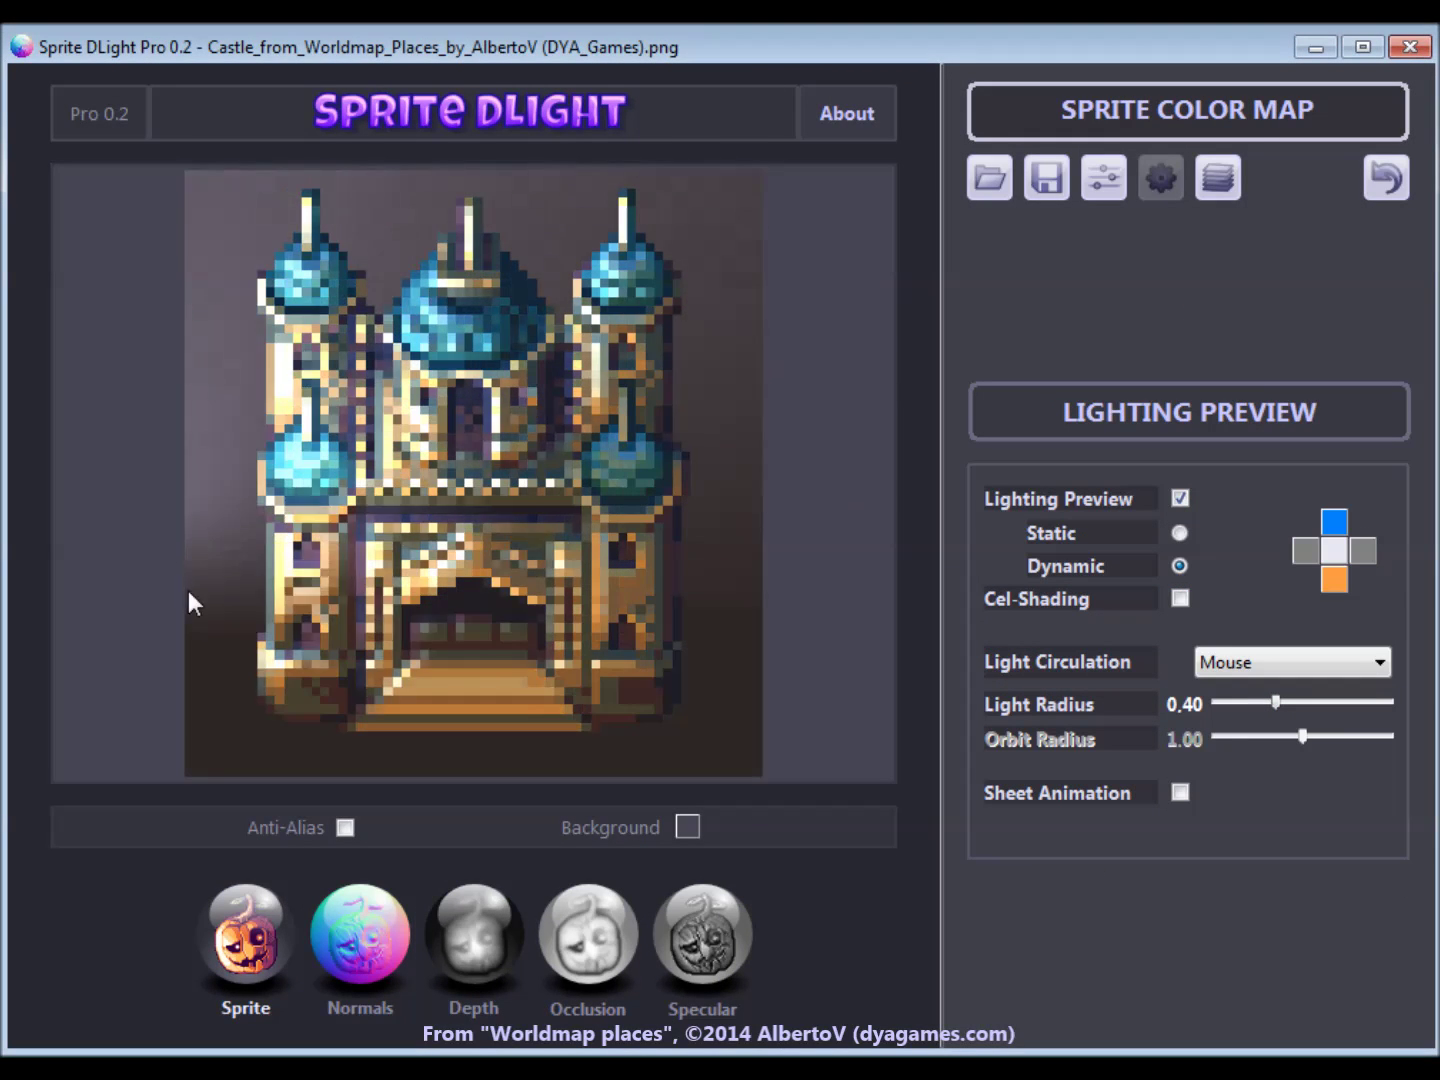